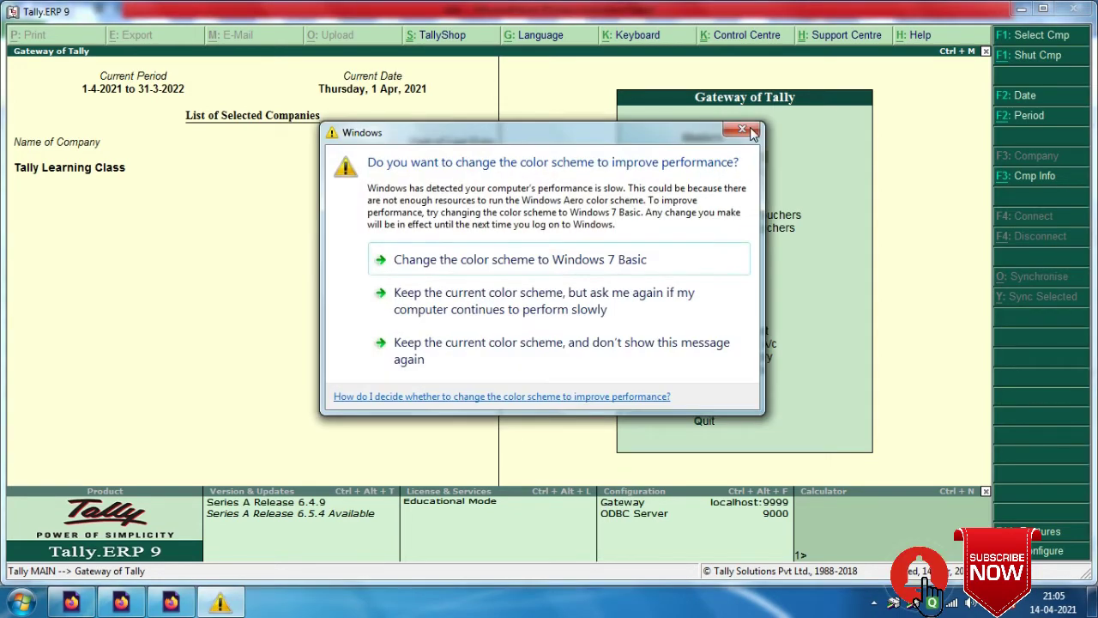
Dismiss the color scheme prompt, switch to the Excel ledger list and examine its ledger name, nature and group head columns.
{"action": "left_click", "coordinate": [743, 129]}
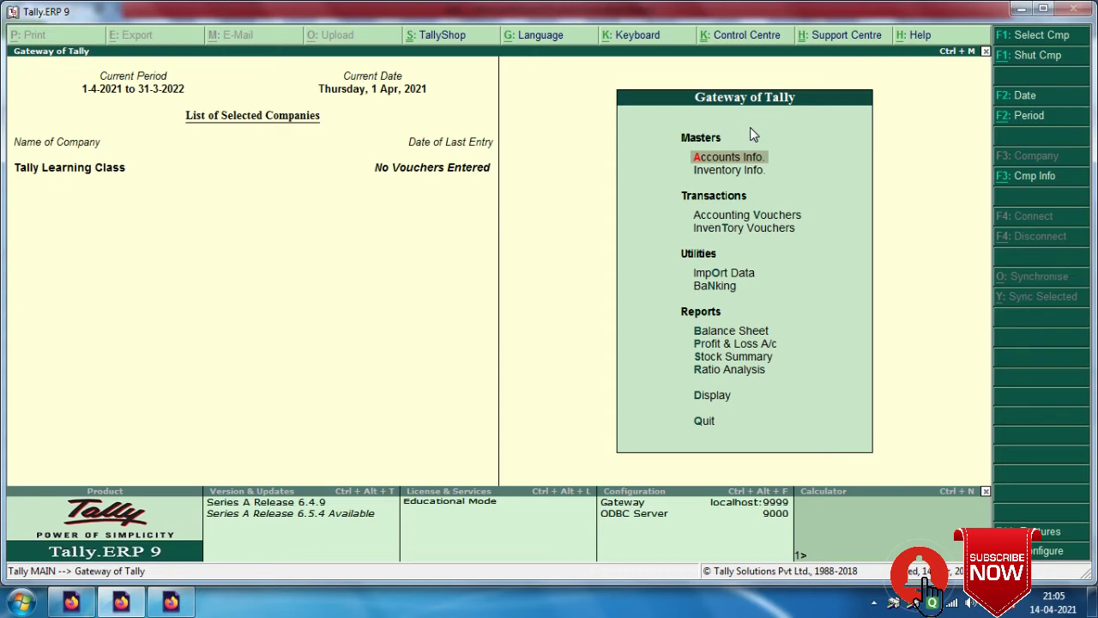
{"action": "key", "text": "alt+Tab"}
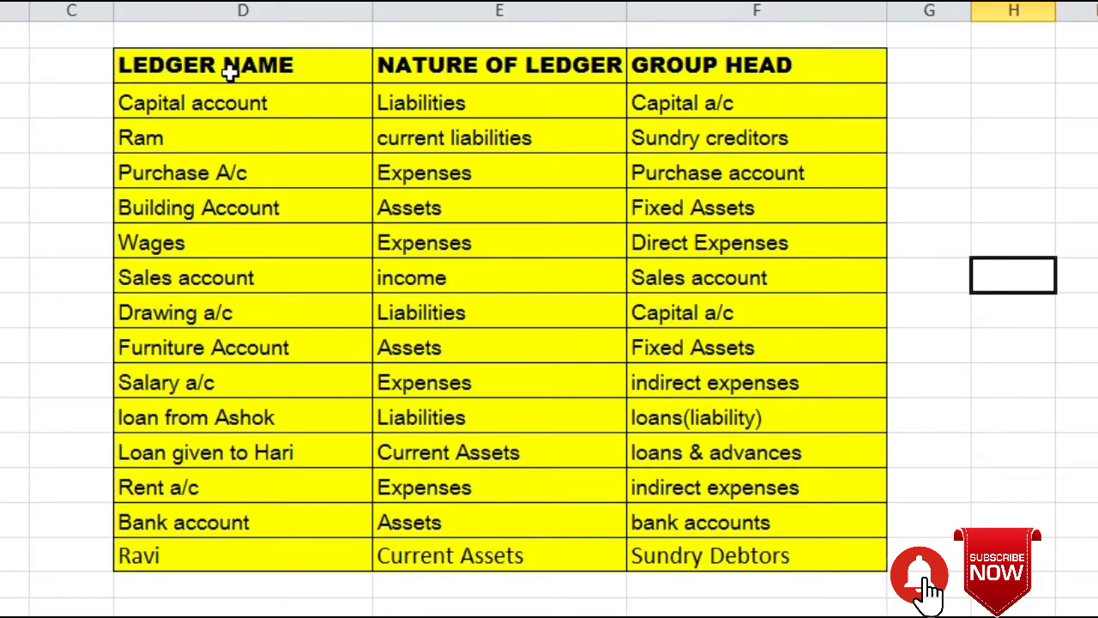
{"action": "left_click", "coordinate": [443, 62]}
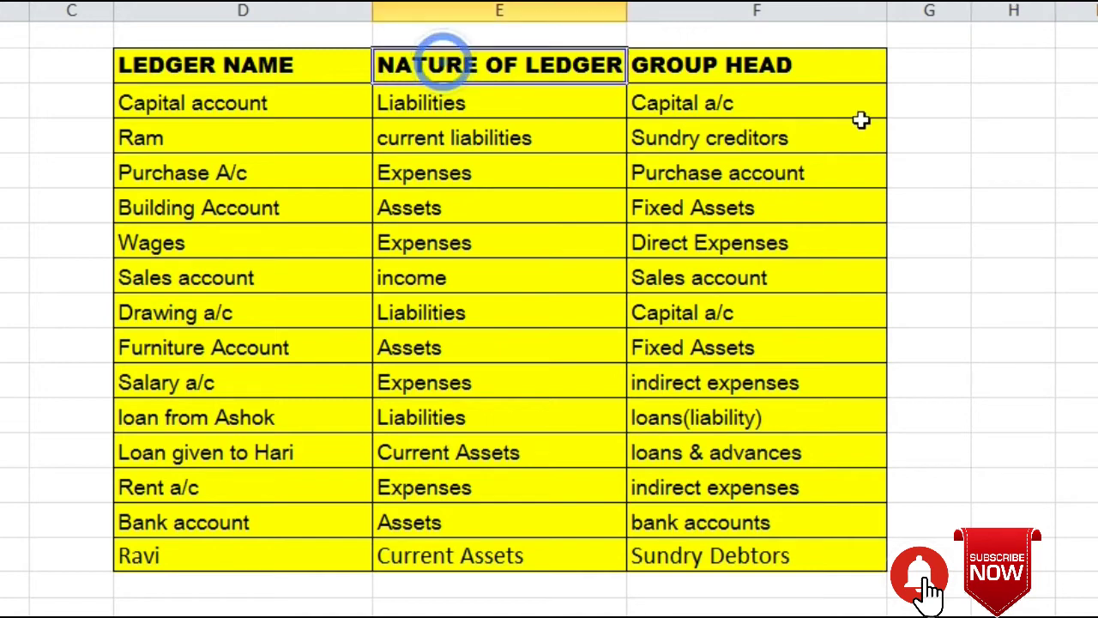
{"action": "left_click", "coordinate": [782, 76]}
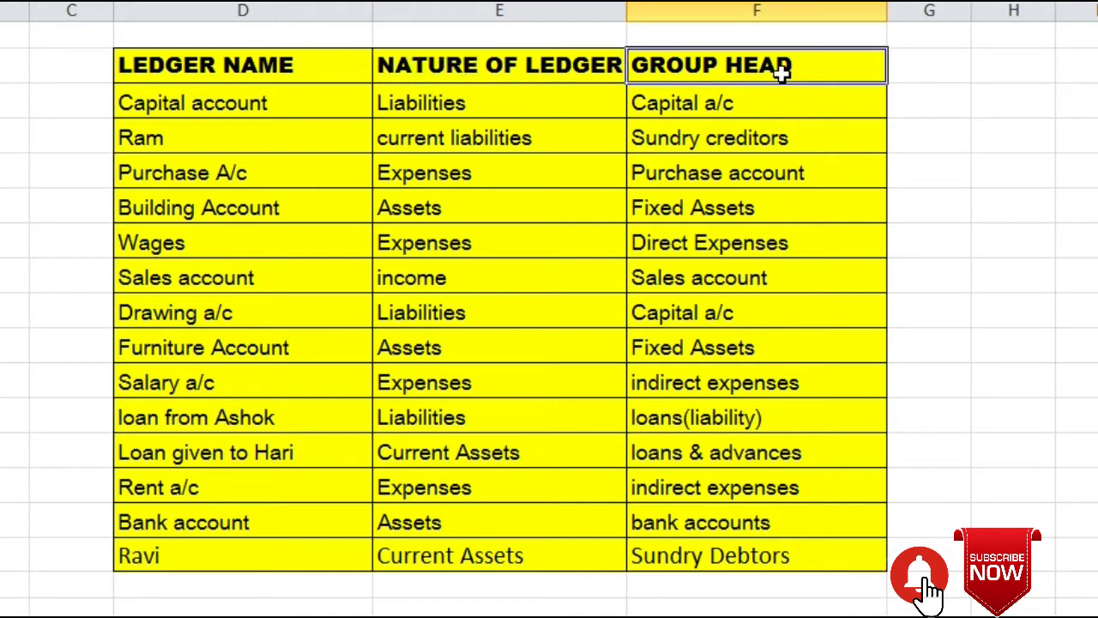
{"action": "left_click", "coordinate": [253, 110]}
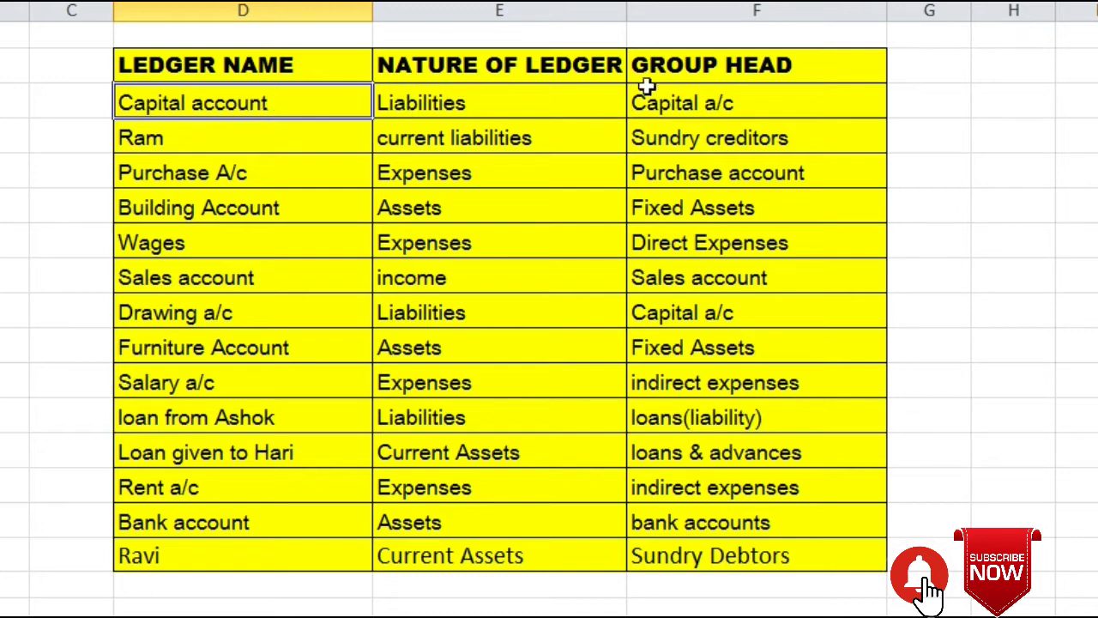
{"action": "mouse_move", "coordinate": [670, 69]}
{"action": "left_mouse_down"}
{"action": "mouse_move", "coordinate": [704, 142]}
{"action": "mouse_move", "coordinate": [816, 558]}
{"action": "left_mouse_up"}
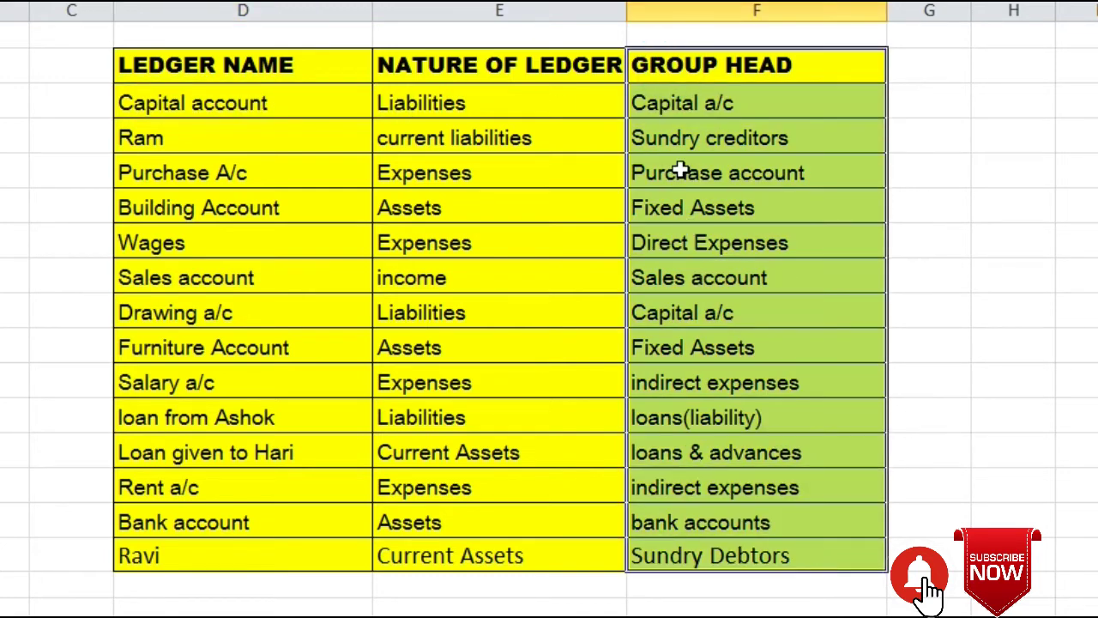
{"action": "left_click_drag", "start_coordinate": [688, 101], "coordinate": [802, 557]}
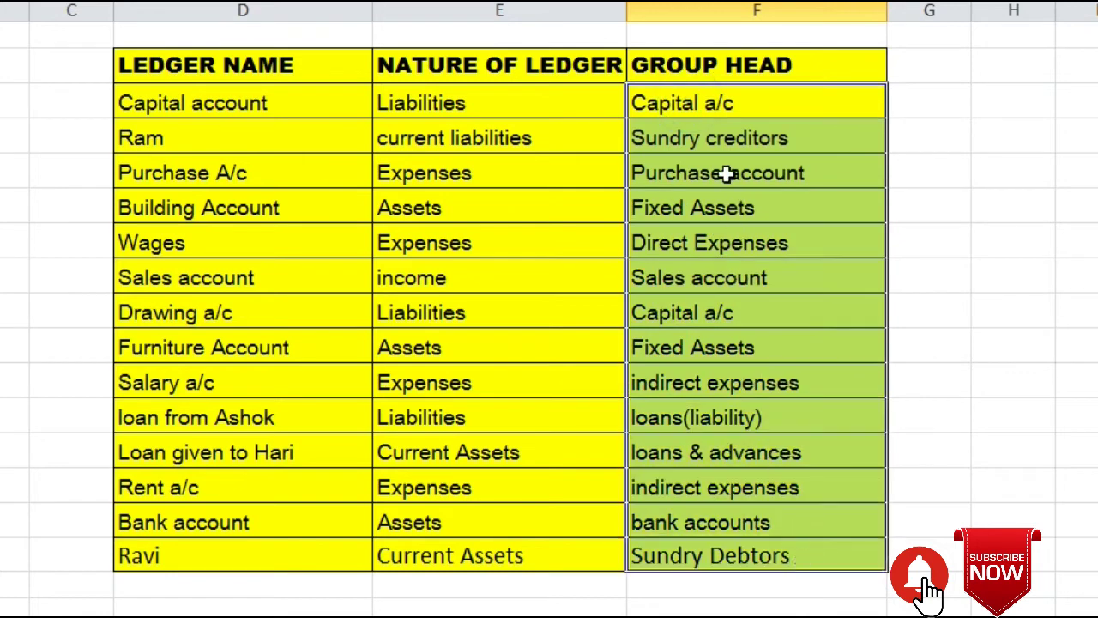
Examine the nature and group head of the first three ledgers in the list, closing any color scheme prompts.
{"action": "left_click", "coordinate": [260, 118]}
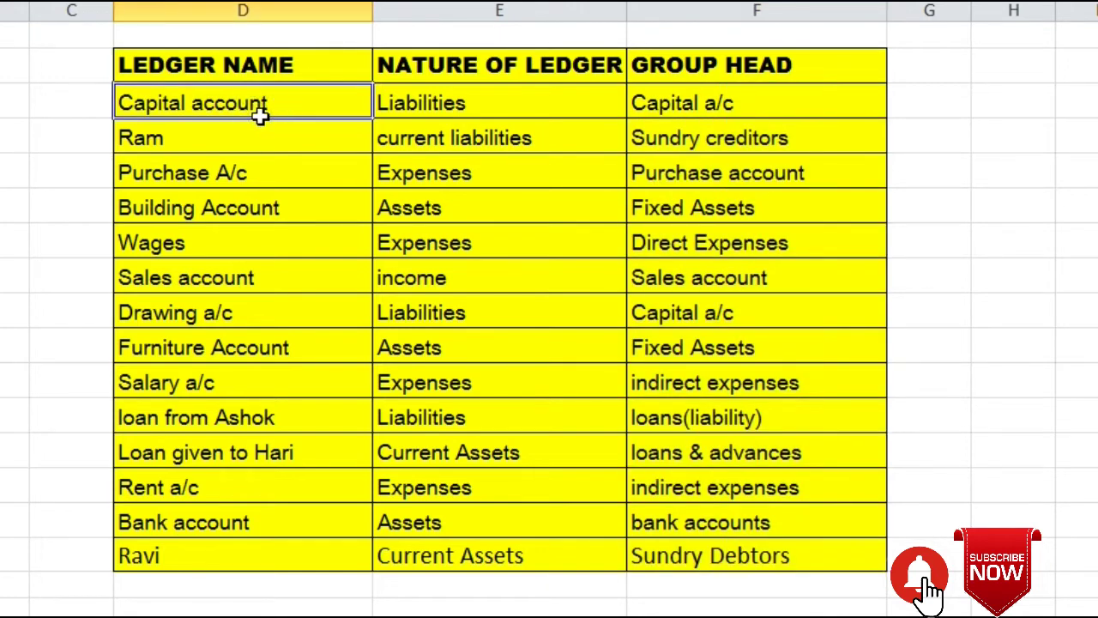
{"action": "left_click", "coordinate": [656, 104]}
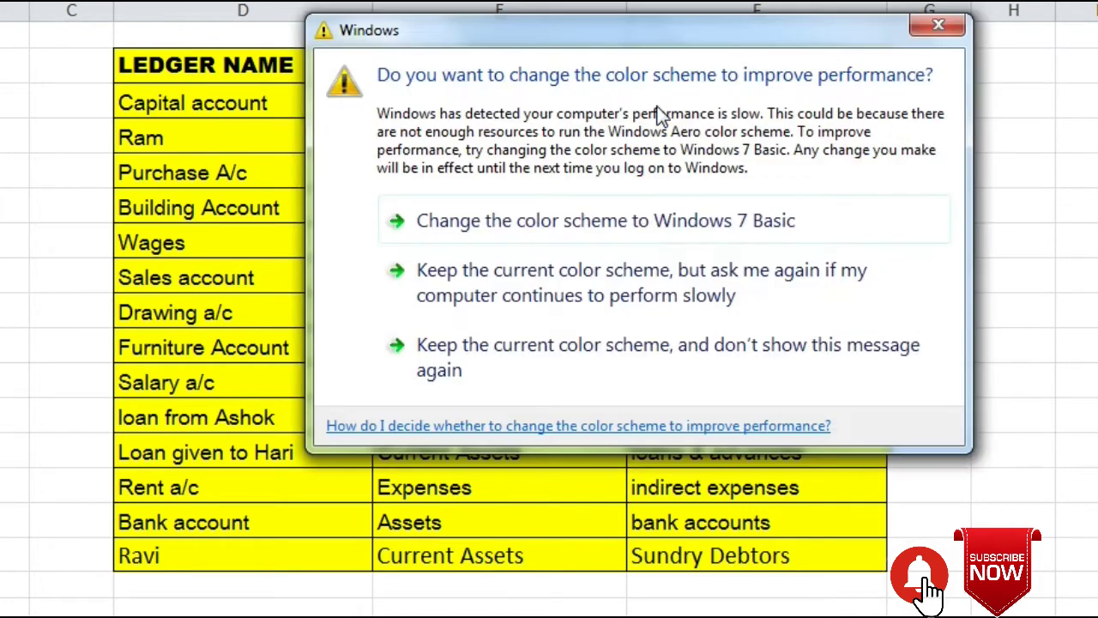
{"action": "left_click", "coordinate": [936, 29]}
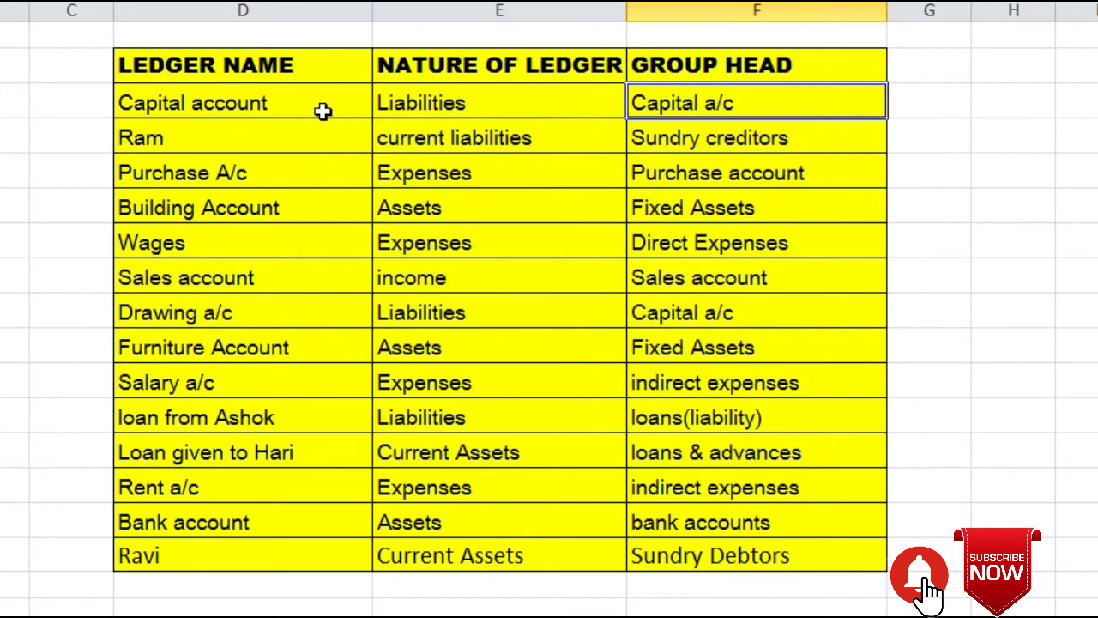
{"action": "left_click", "coordinate": [323, 110]}
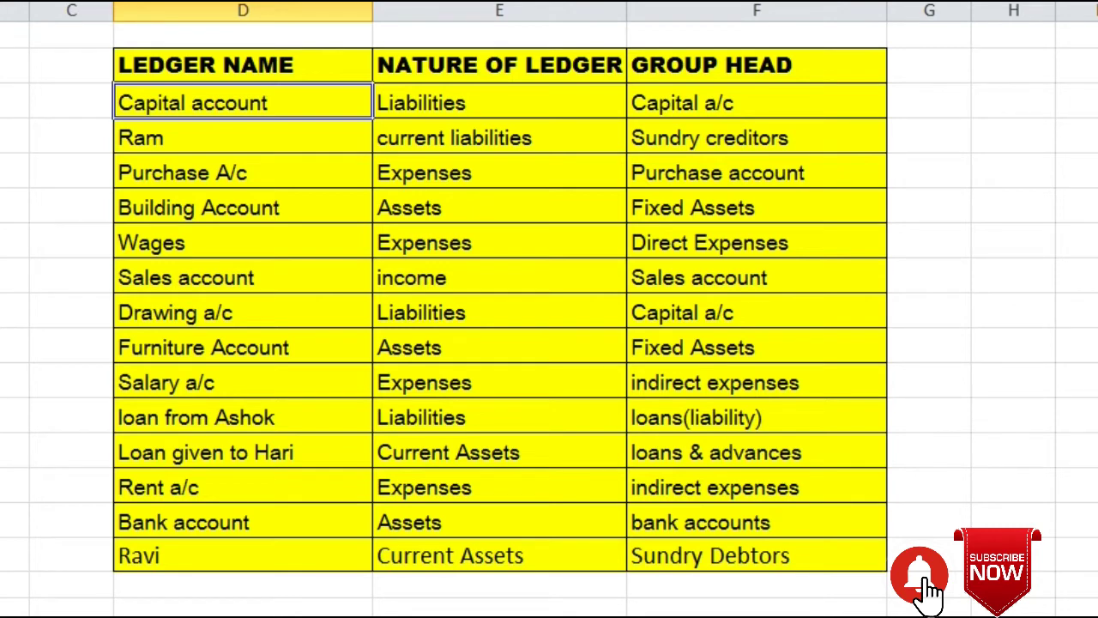
{"action": "left_click", "coordinate": [305, 138]}
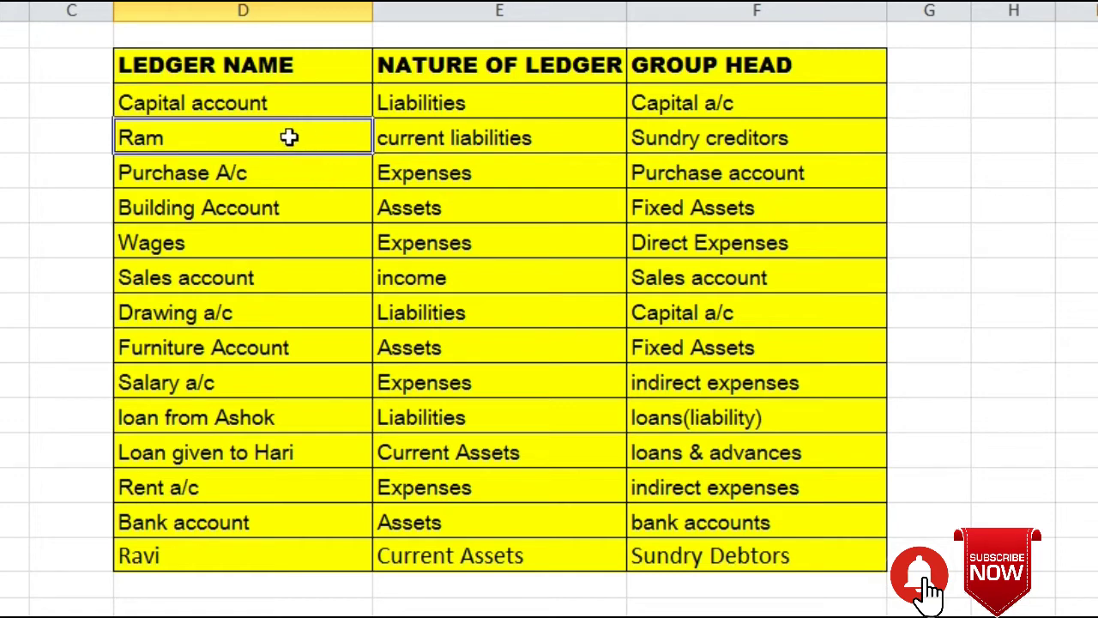
{"action": "left_click", "coordinate": [257, 102]}
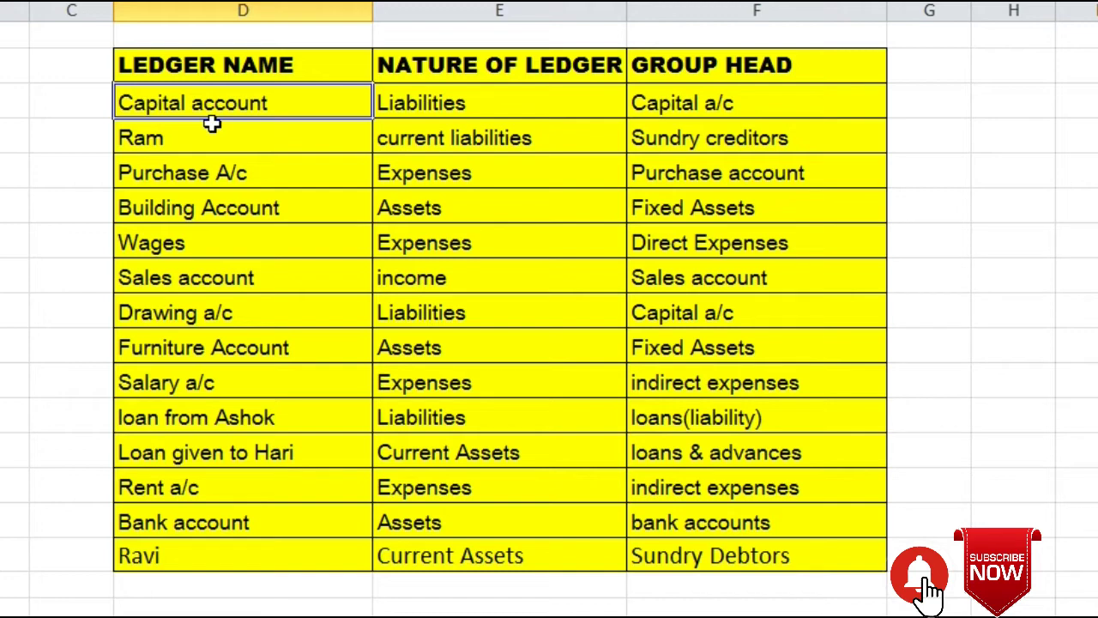
{"action": "left_click", "coordinate": [649, 107]}
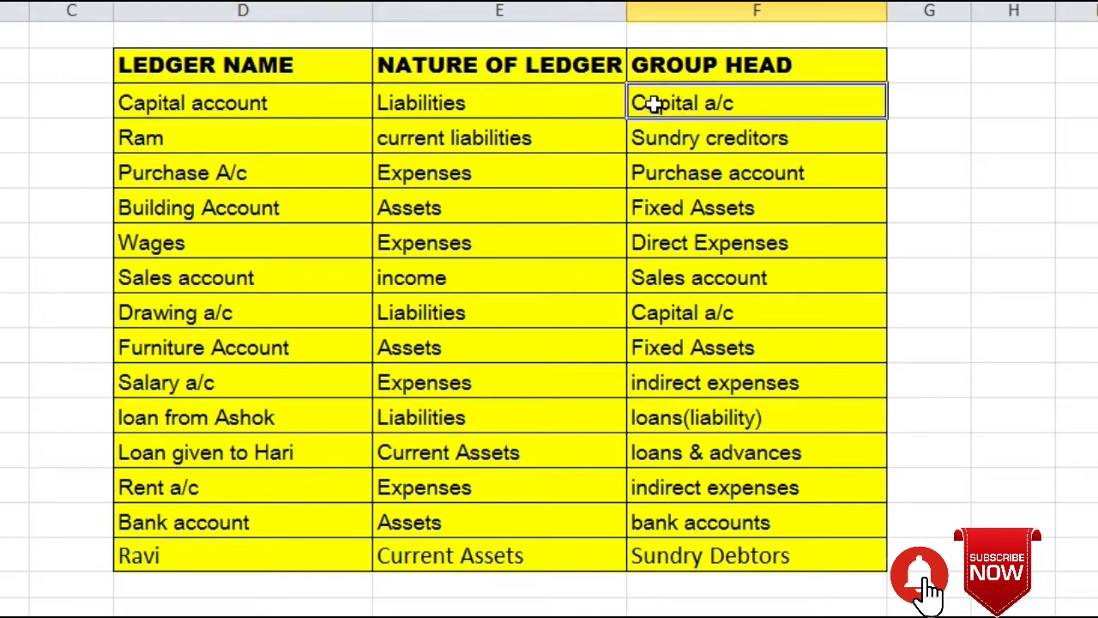
{"action": "left_click", "coordinate": [172, 138]}
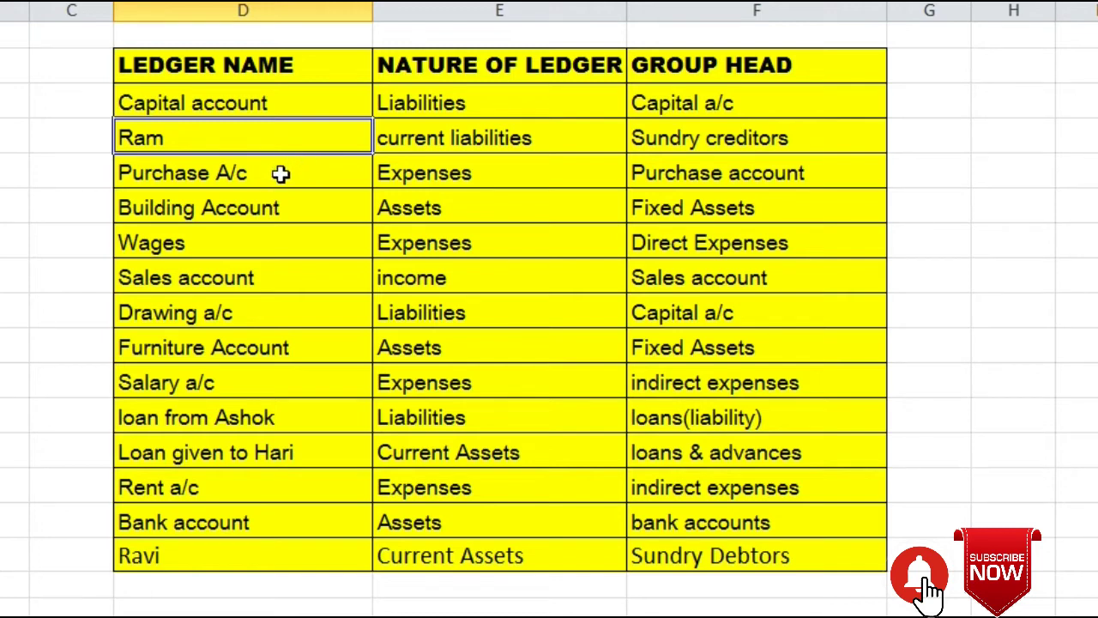
{"action": "left_click", "coordinate": [280, 171]}
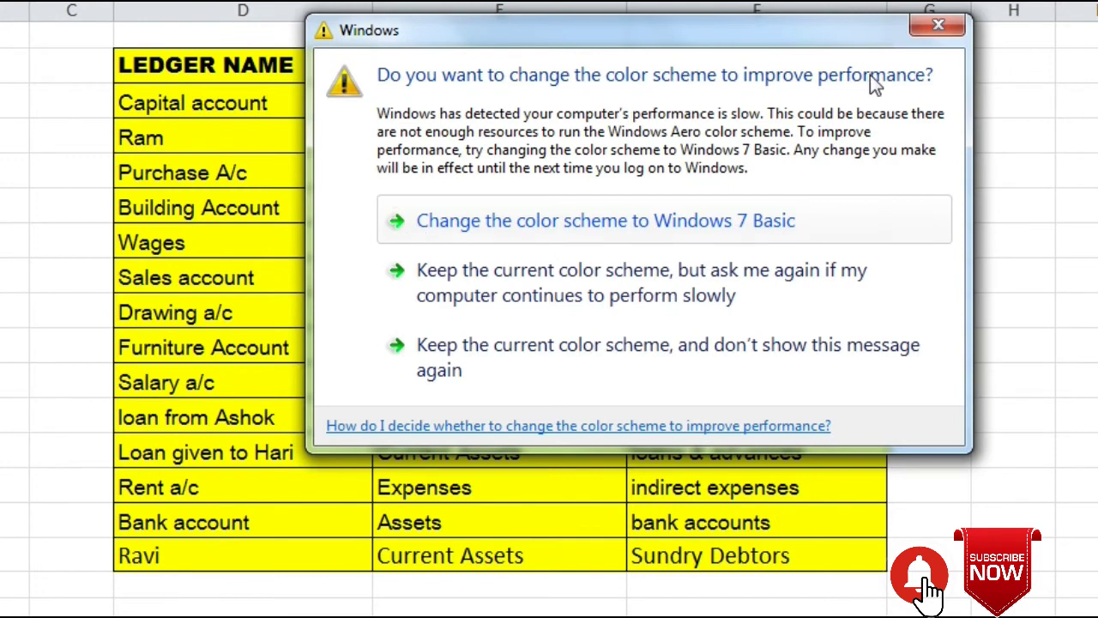
{"action": "left_click", "coordinate": [938, 26]}
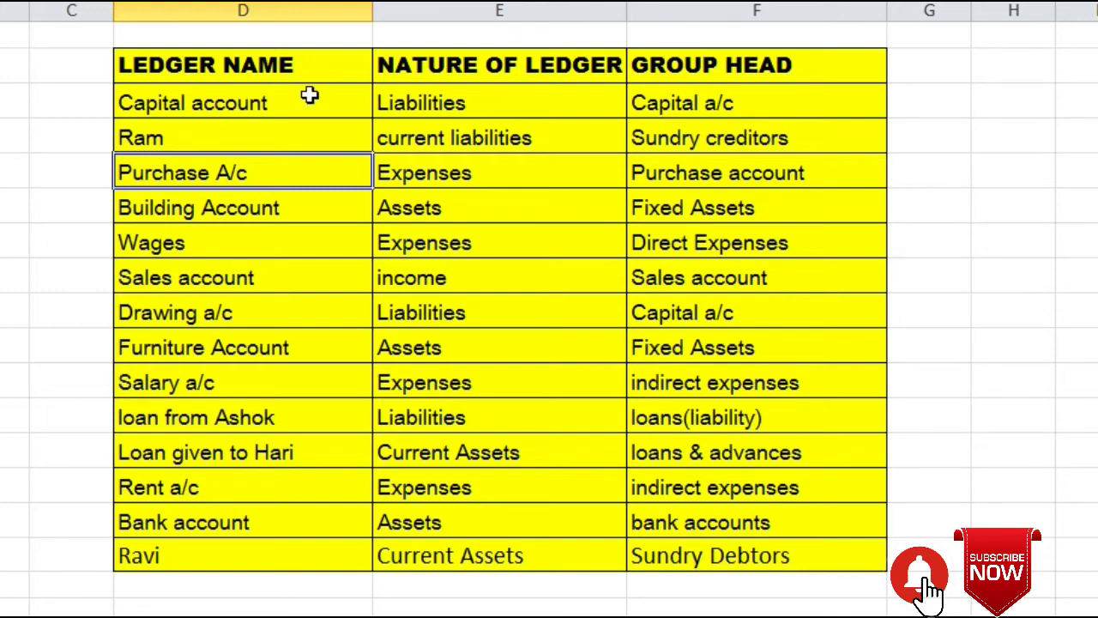
{"action": "left_click", "coordinate": [423, 174]}
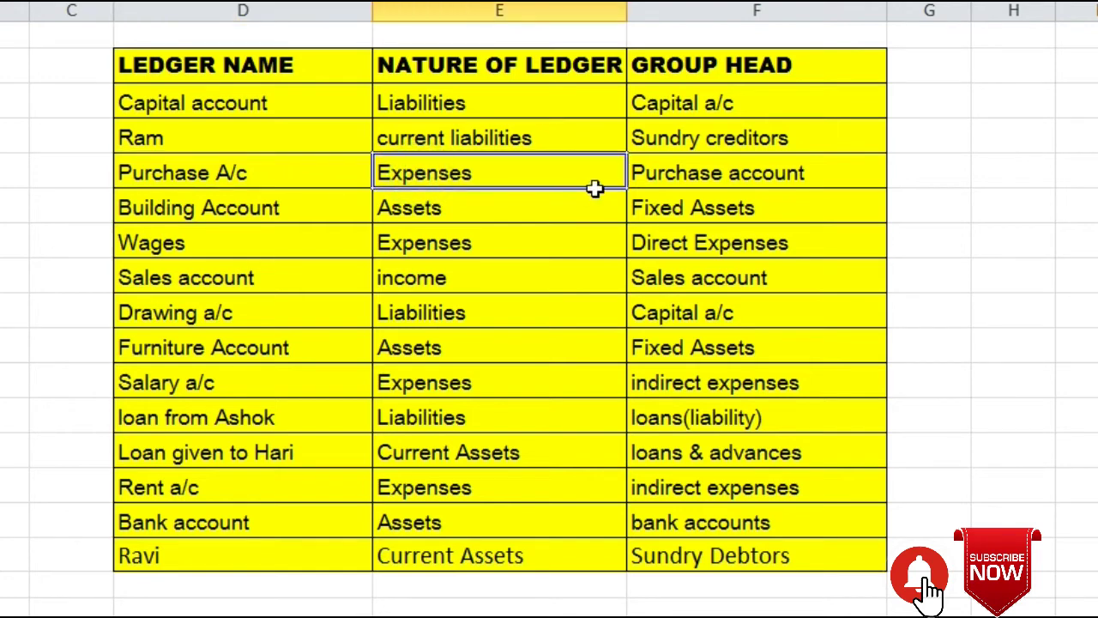
{"action": "left_click", "coordinate": [663, 176]}
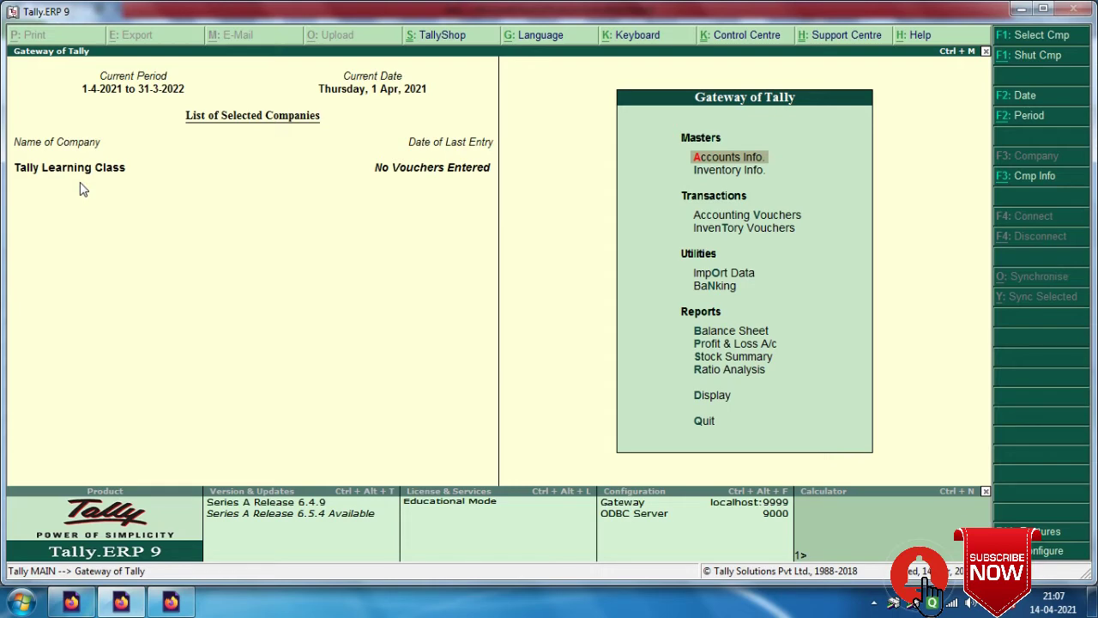
Switch to Tally.ERP 9 and open the creation form for a single ledger in Tally Learning Class.
{"action": "left_click", "coordinate": [734, 160]}
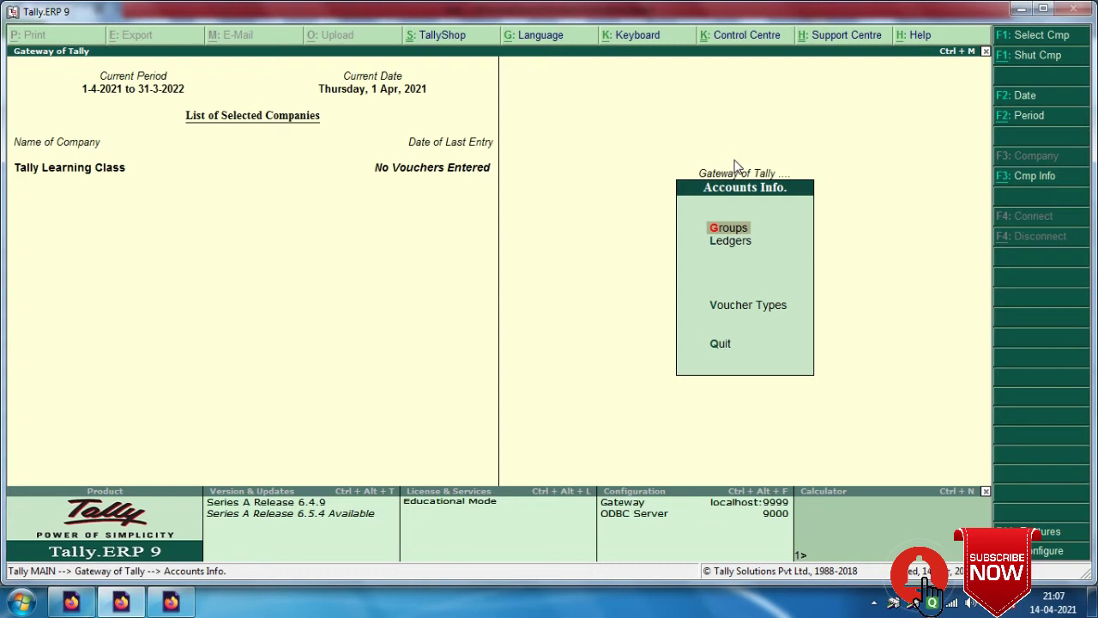
{"action": "key", "text": "Down"}
{"action": "key", "text": "Return"}
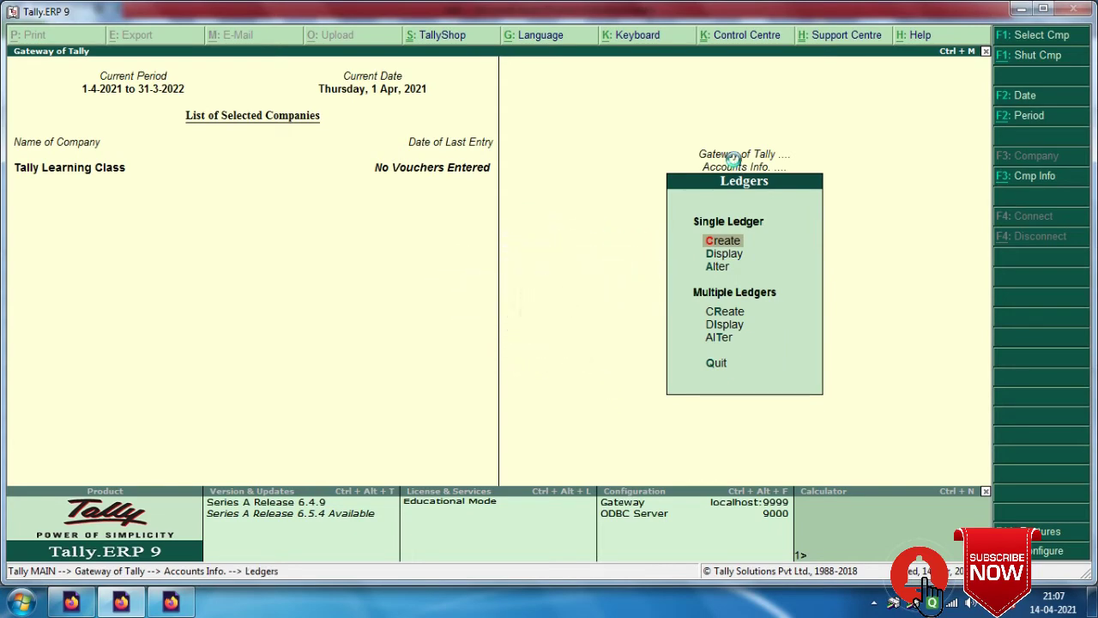
{"action": "key", "text": "Return"}
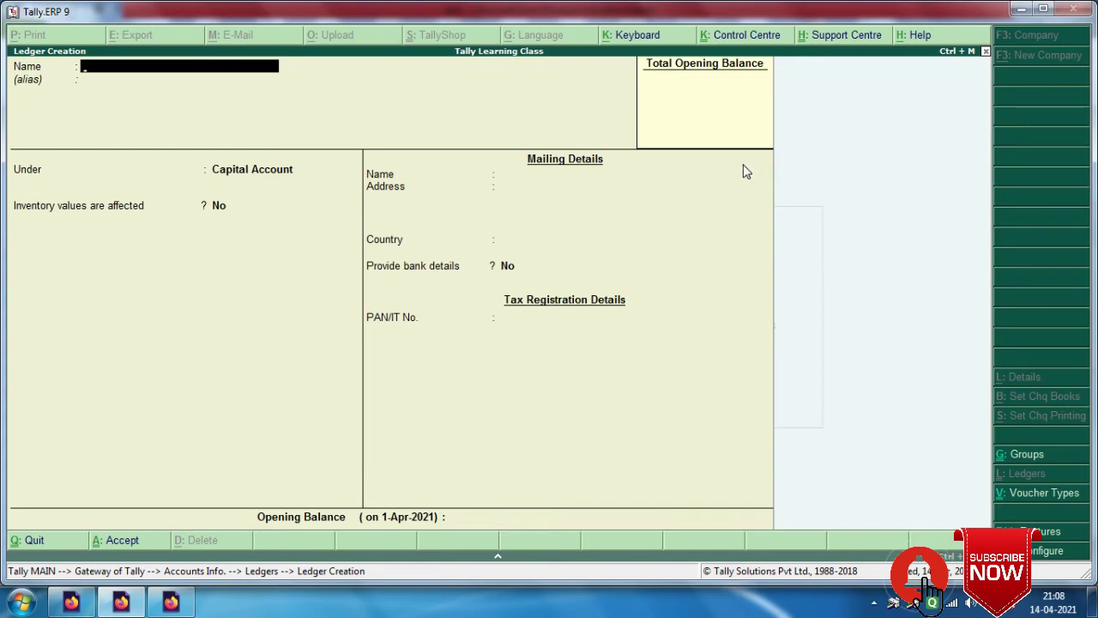
Check the first ledger in the Excel list, name the new Tally ledger Capital A/c and place it under Capital Account.
{"action": "type", "text": "C"}
{"action": "key", "text": "alt+Tab"}
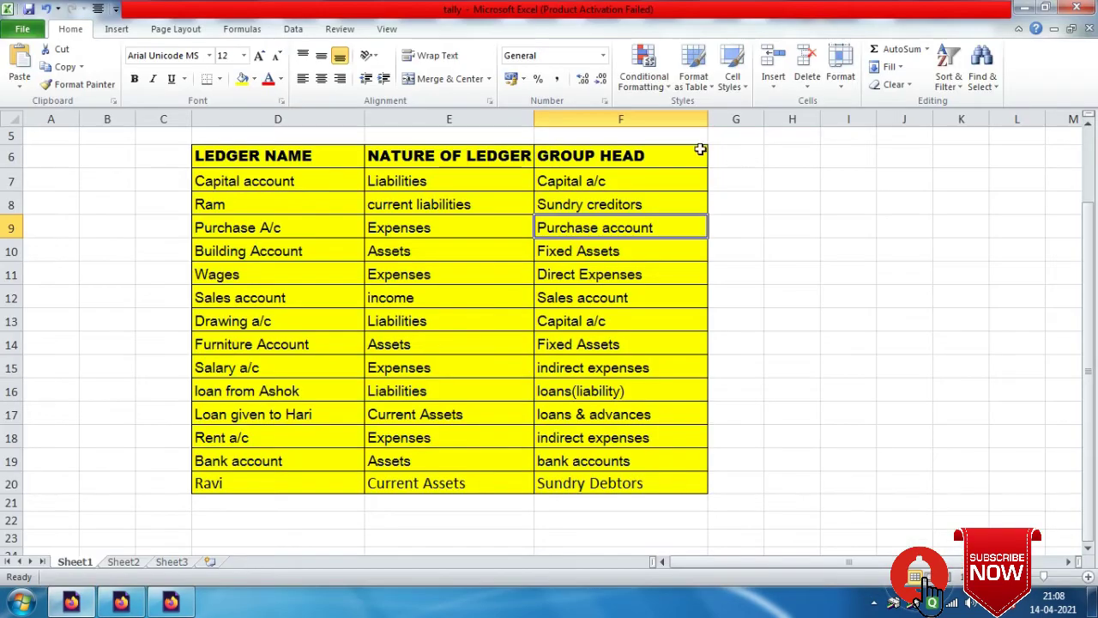
{"action": "left_click", "coordinate": [228, 181]}
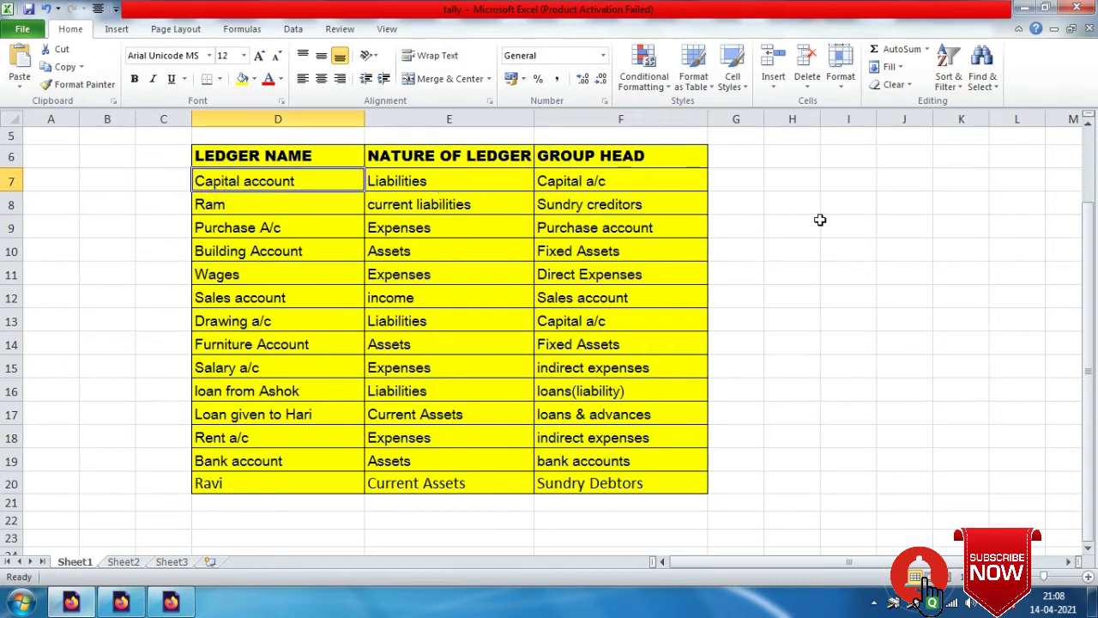
{"action": "key", "text": "alt+Tab"}
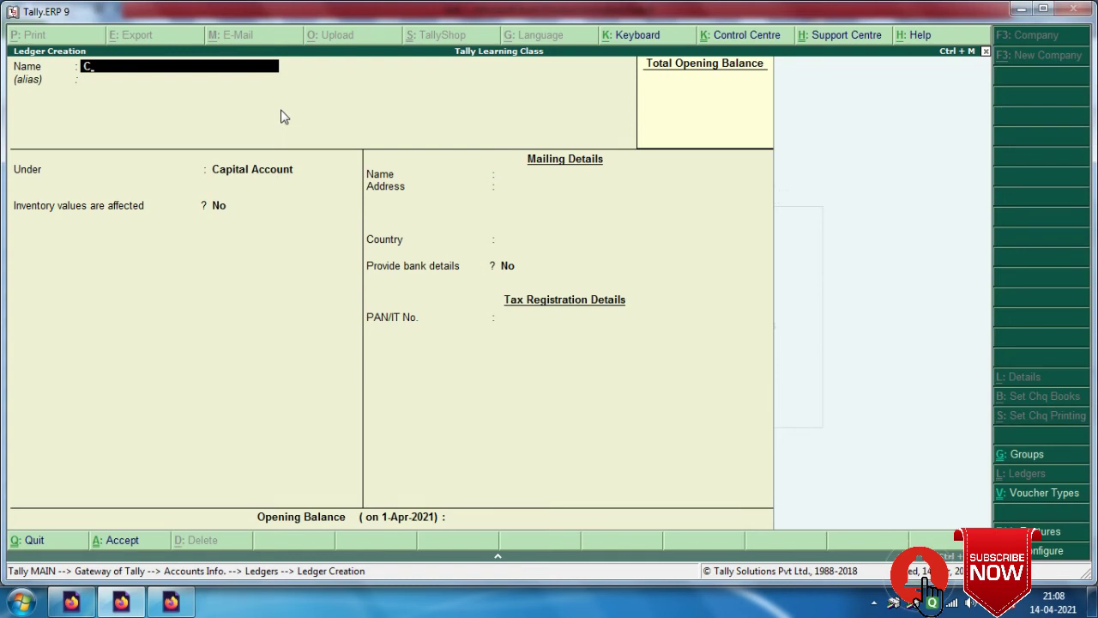
{"action": "type", "text": "apital a/c"}
{"action": "key", "text": "Return"}
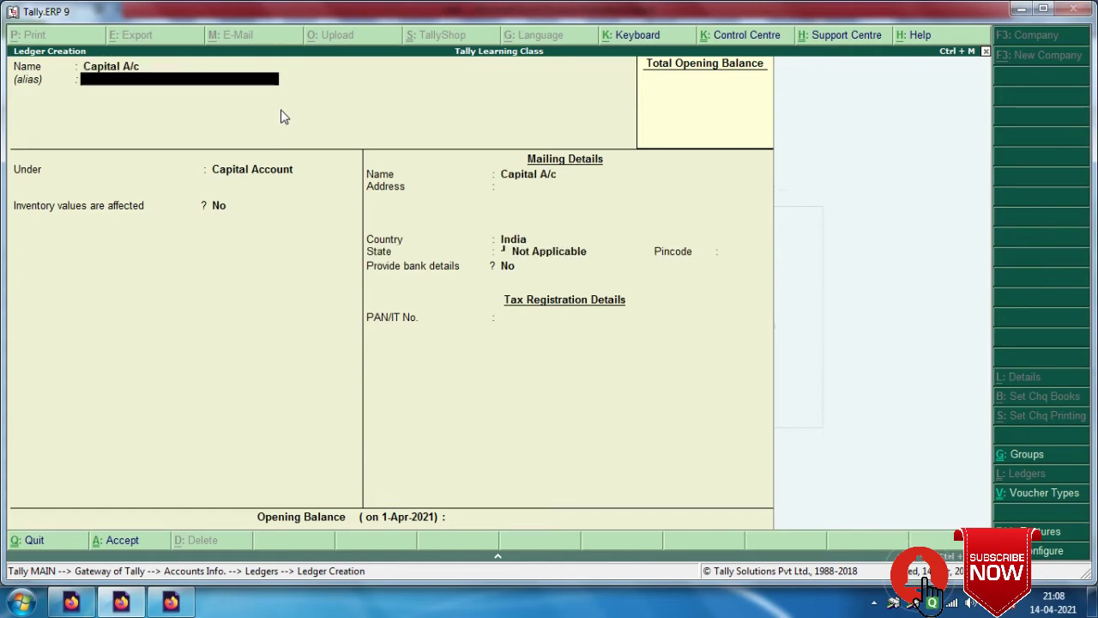
{"action": "key", "text": "Return"}
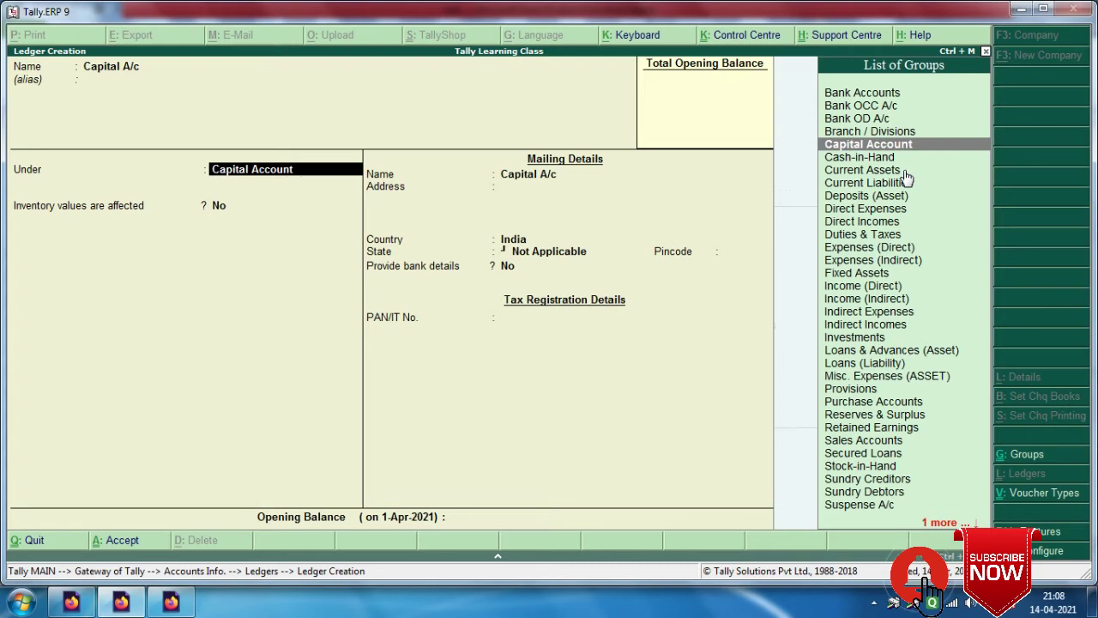
{"action": "key", "text": "Return"}
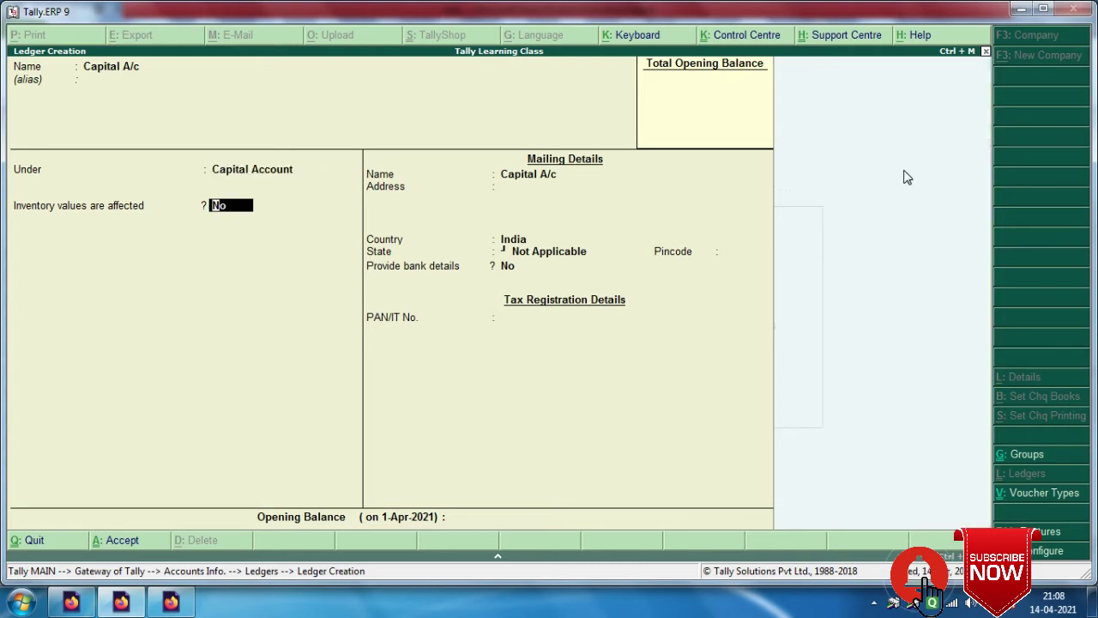
Keep the default inventory, mailing, bank and tax details, leave the opening balance empty and save the Capital A/c ledger.
{"action": "key", "text": "Return"}
{"action": "key", "text": "Return"}
{"action": "key", "text": "Return"}
{"action": "key", "text": "Return"}
{"action": "key", "text": "Return"}
{"action": "key", "text": "Return"}
{"action": "key", "text": "Return"}
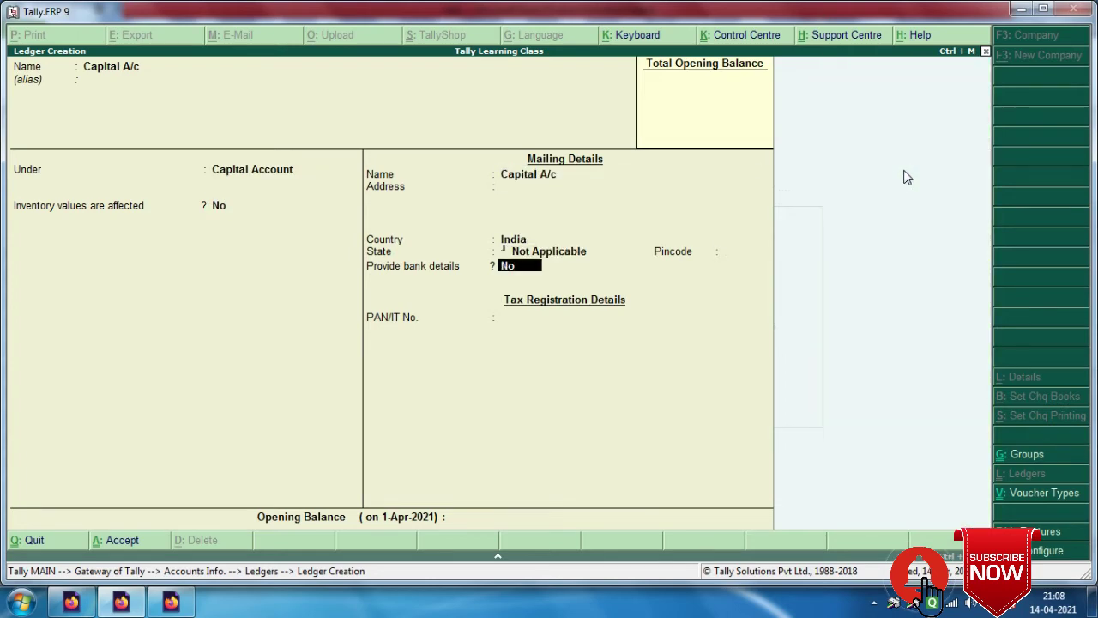
{"action": "key", "text": "Return"}
{"action": "key", "text": "Return"}
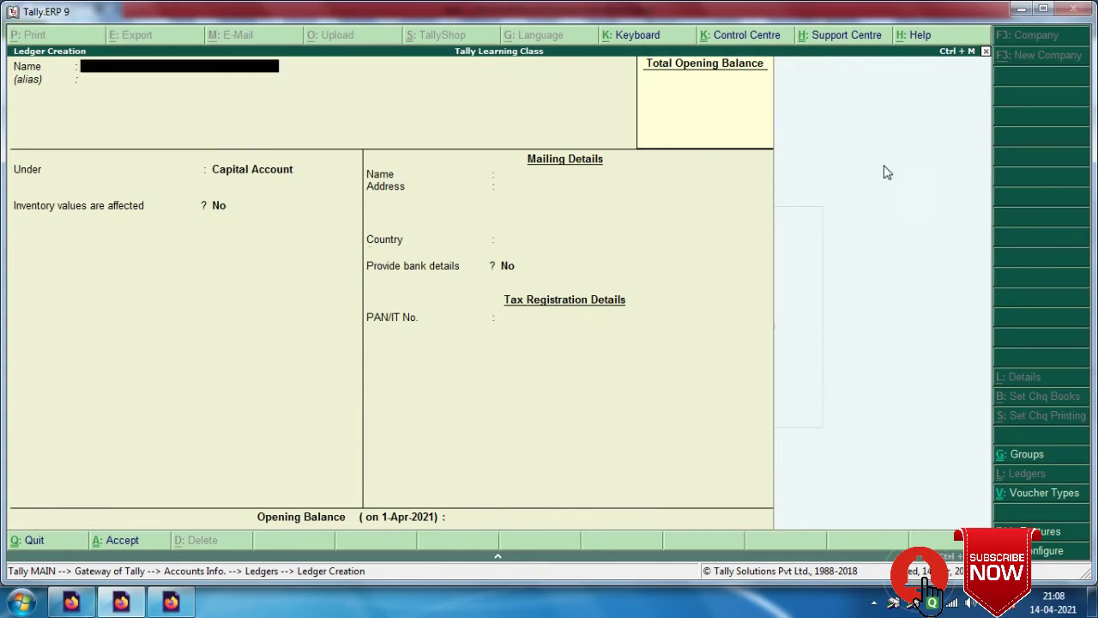
Check the second ledger in the Excel list and name the new Tally ledger with that person's name followed by a/c.
{"action": "key", "text": "alt+Tab"}
{"action": "left_click", "coordinate": [228, 204]}
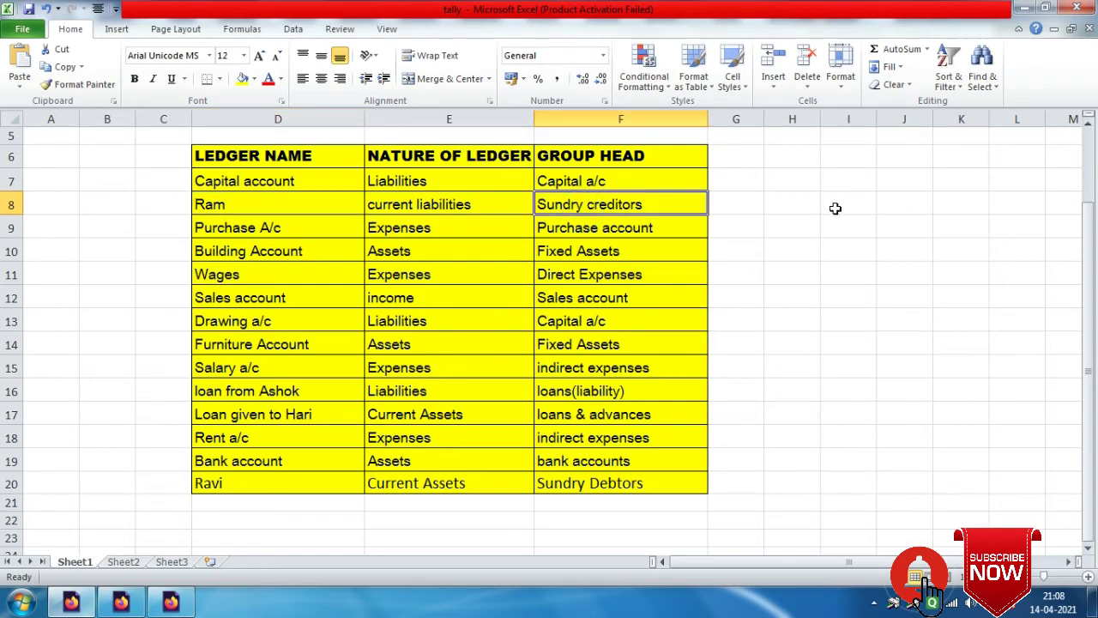
{"action": "key", "text": "alt+Tab"}
{"action": "type", "text": "Ram"}
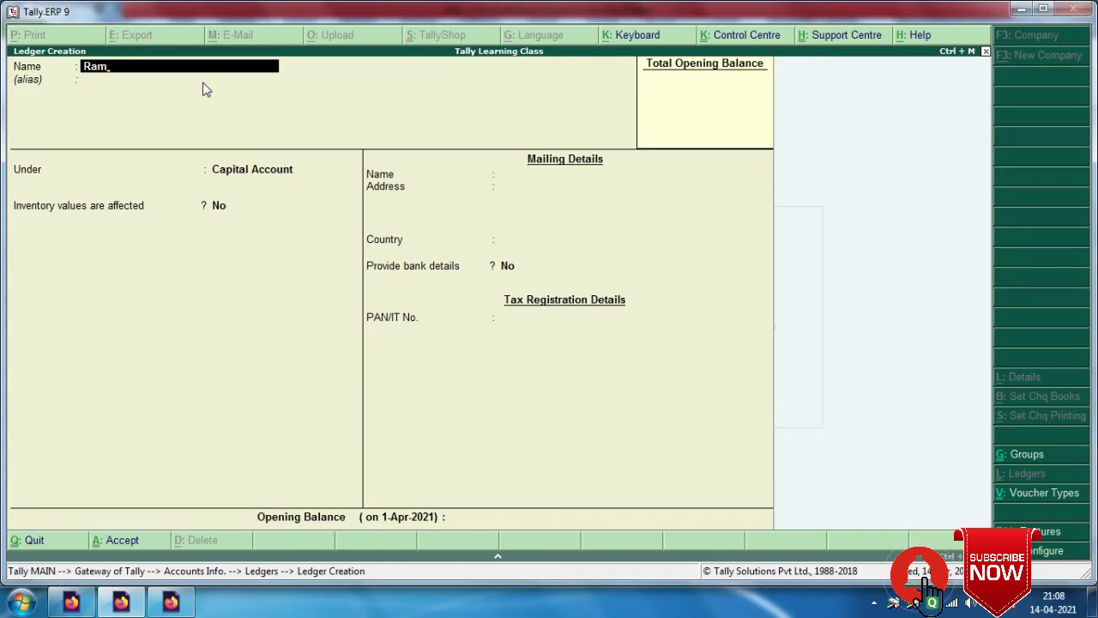
{"action": "type", "text": "a/c"}
{"action": "key", "text": "Return"}
{"action": "key", "text": "Return"}
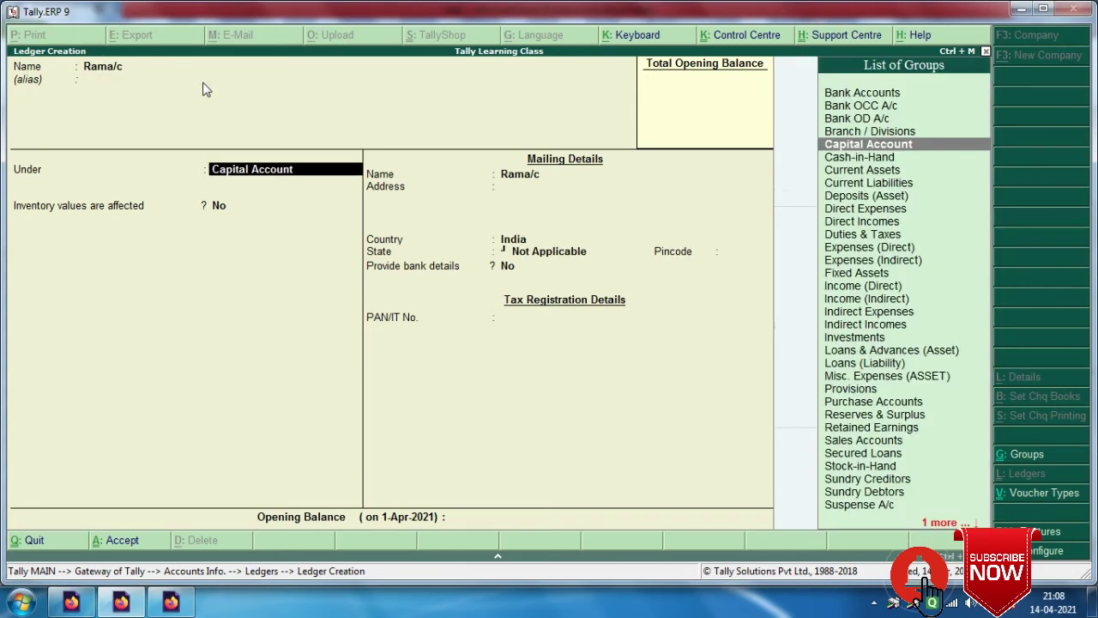
Place the person's ledger under Sundry Creditors and compare it with the nature and group head in the Excel list.
{"action": "type", "text": "Sun"}
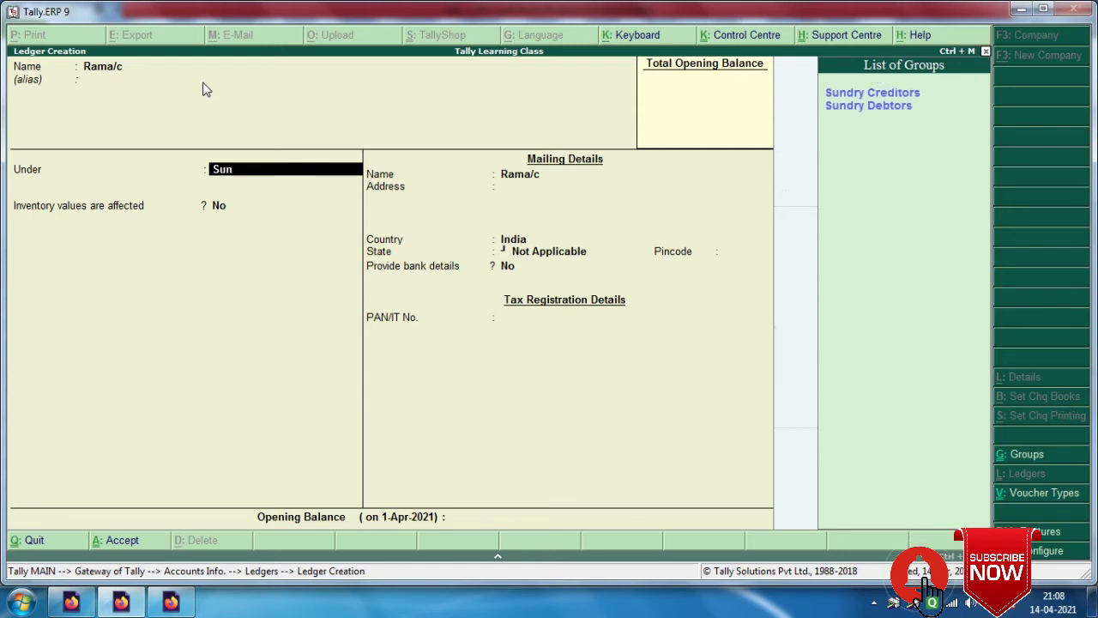
{"action": "left_click", "coordinate": [862, 92]}
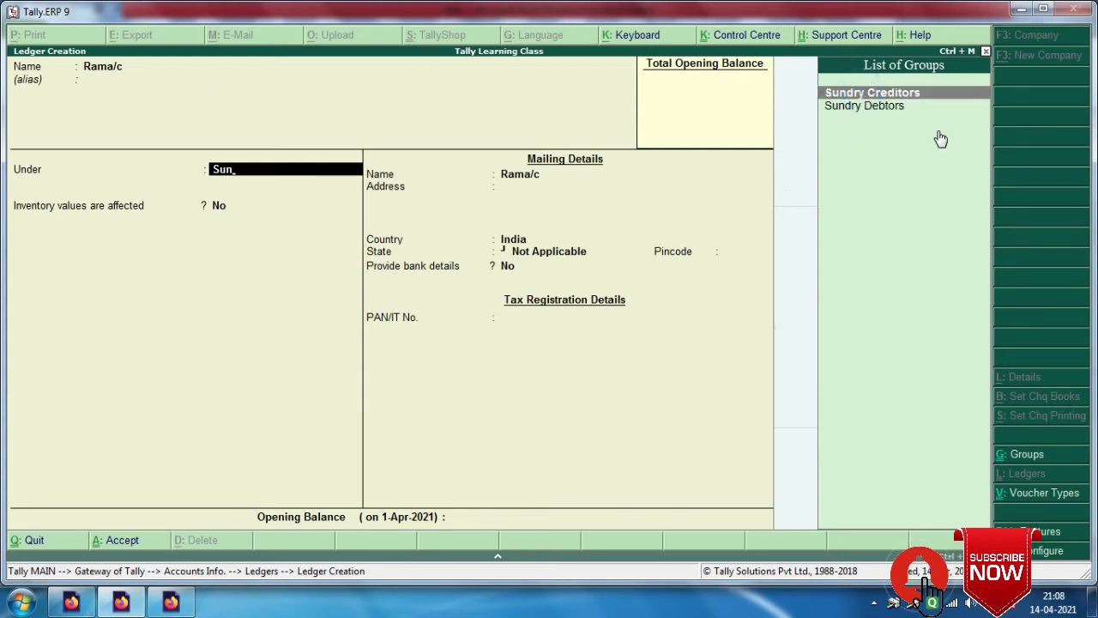
{"action": "key", "text": "Return"}
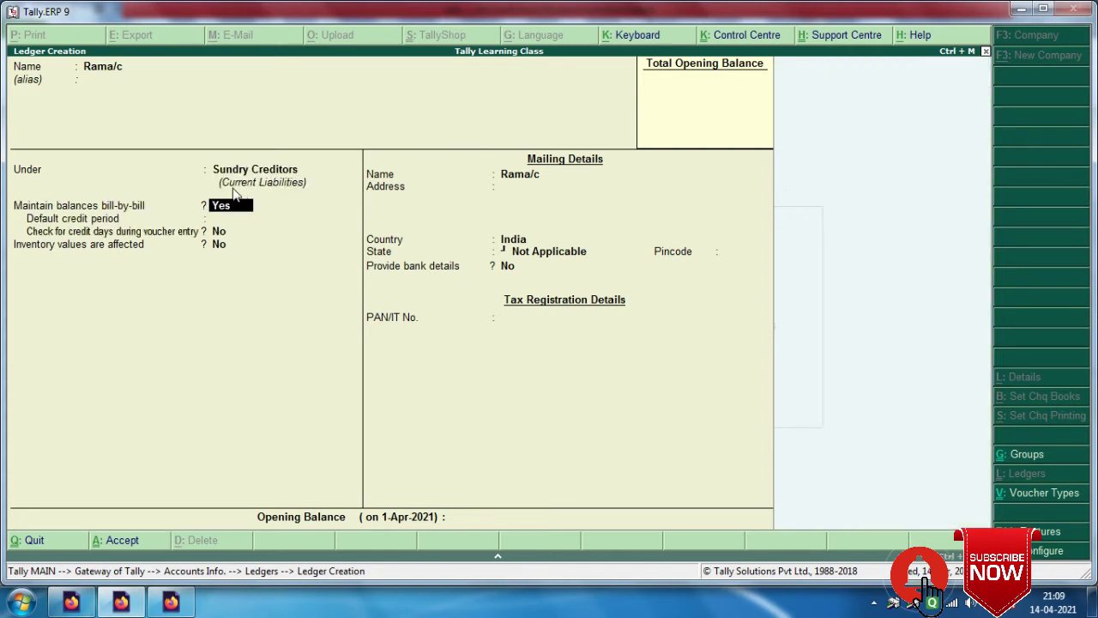
{"action": "key", "text": "alt+Tab"}
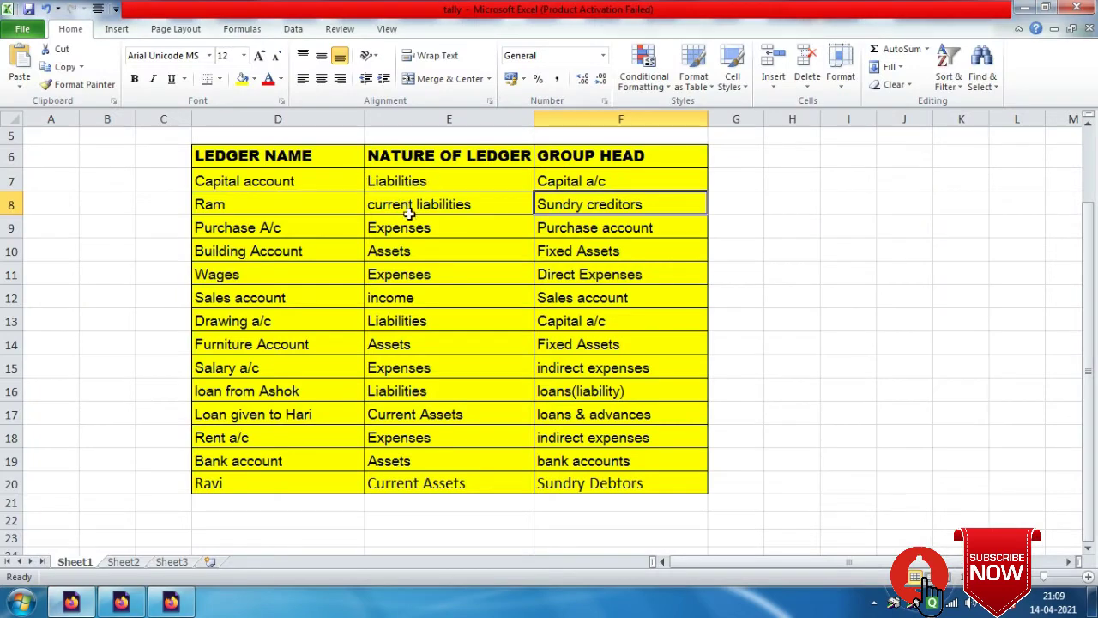
{"action": "left_click", "coordinate": [410, 212]}
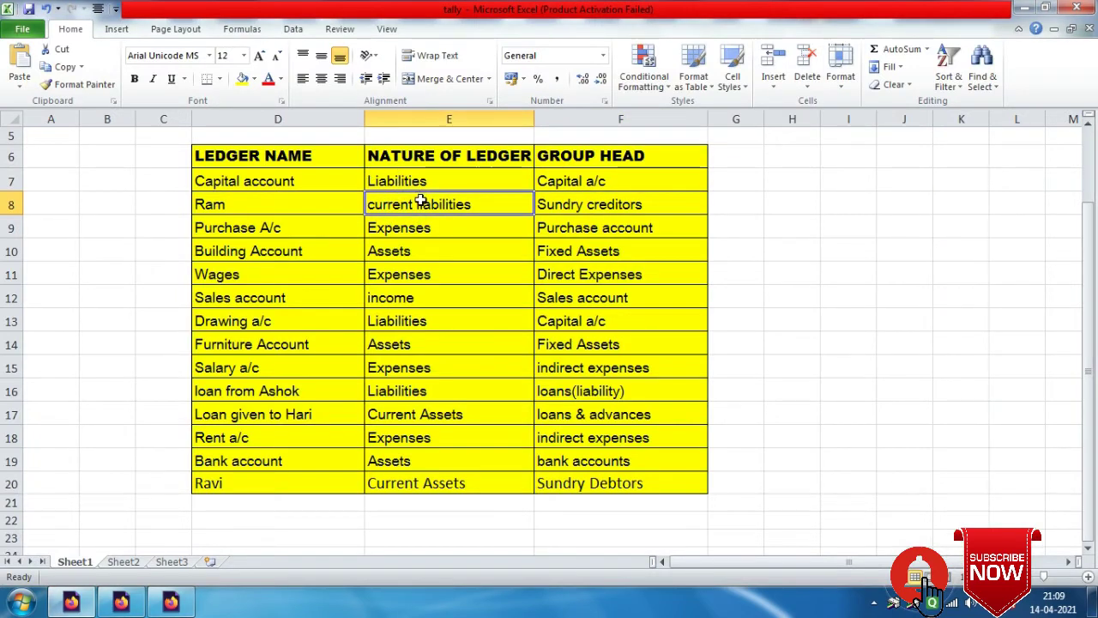
{"action": "left_click", "coordinate": [569, 207]}
{"action": "key", "text": "alt+Tab"}
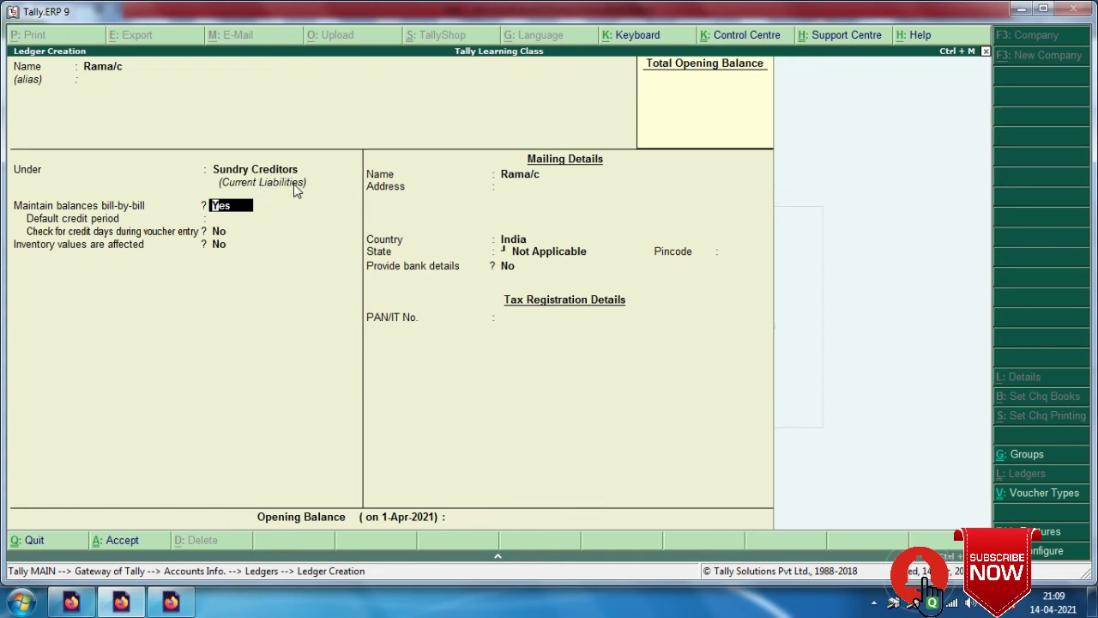
Keep the default bill-by-bill, inventory, mailing, bank and tax details, leave the opening balance empty and save the creditor's ledger.
{"action": "key", "text": "Return"}
{"action": "key", "text": "Return"}
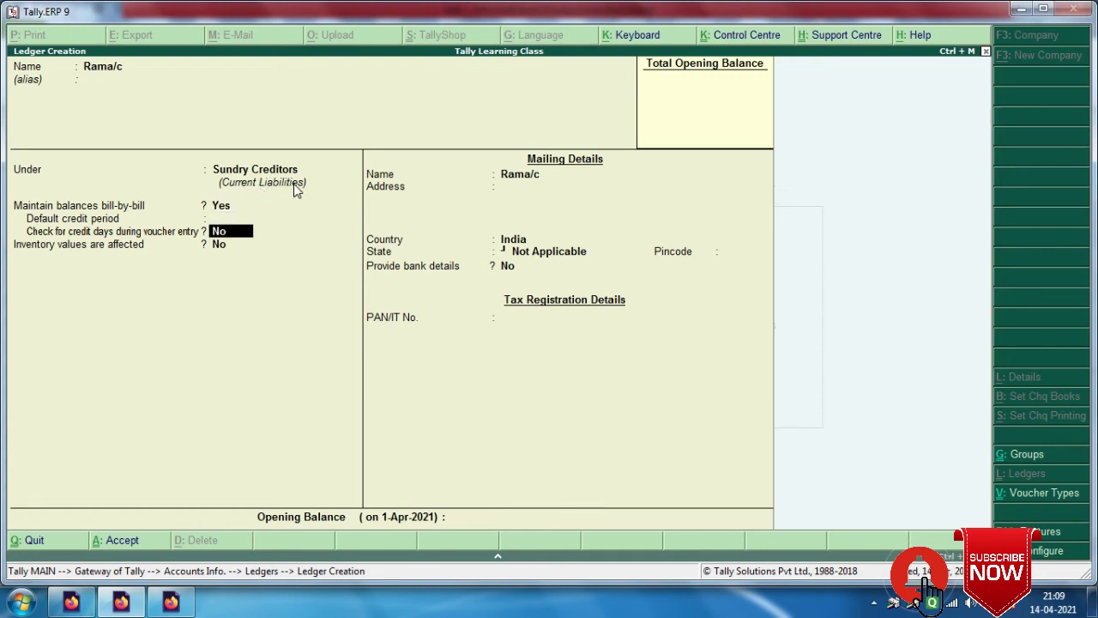
{"action": "key", "text": "Return"}
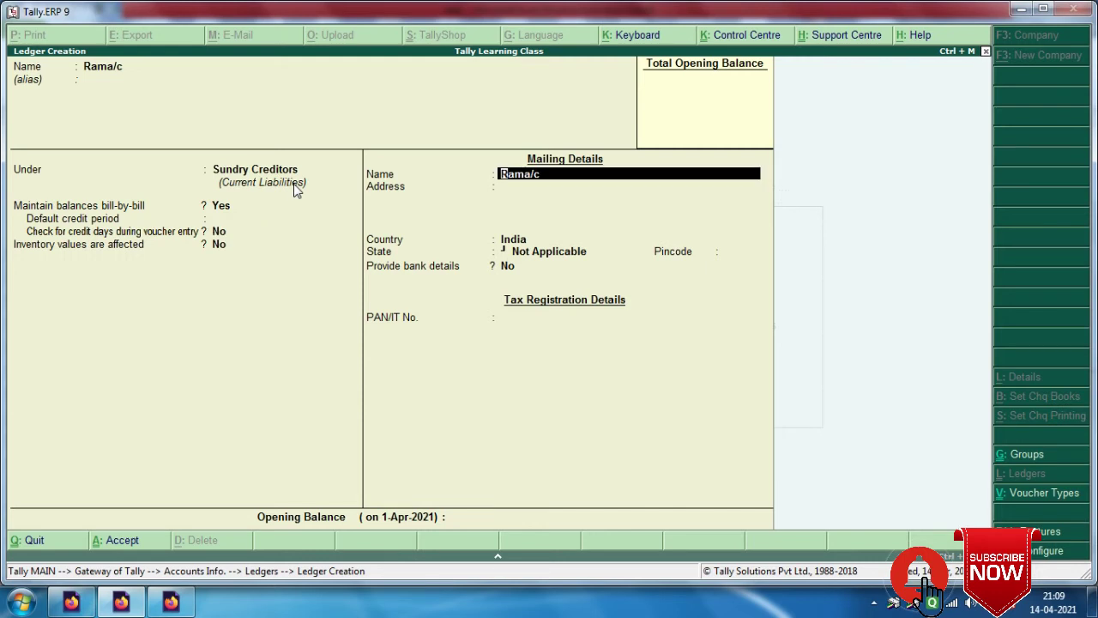
{"action": "key", "text": "Return"}
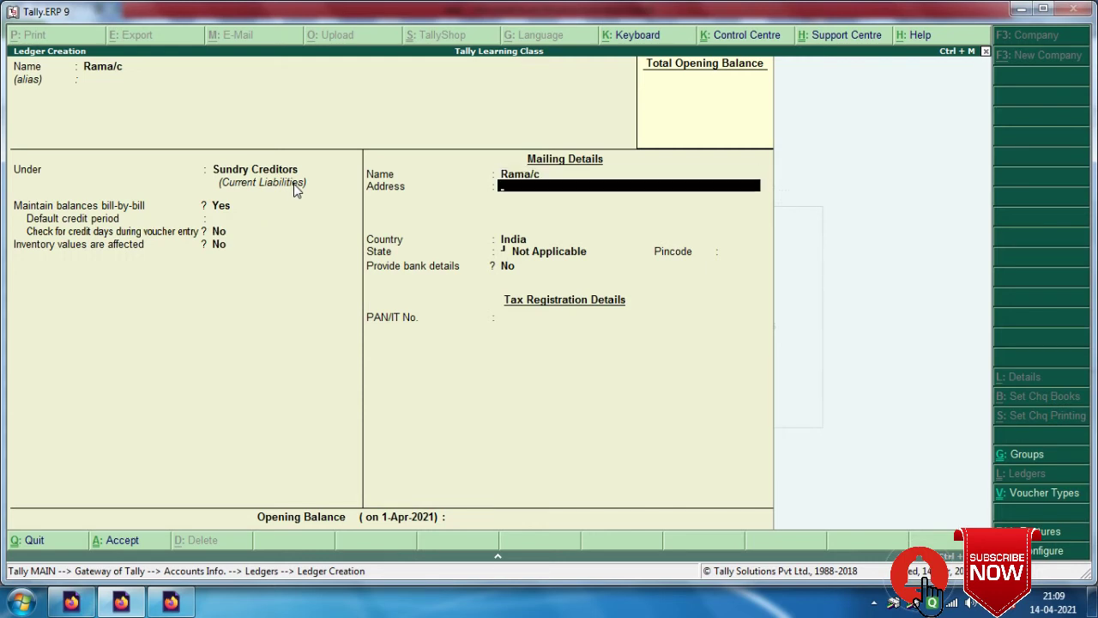
{"action": "key", "text": "Return"}
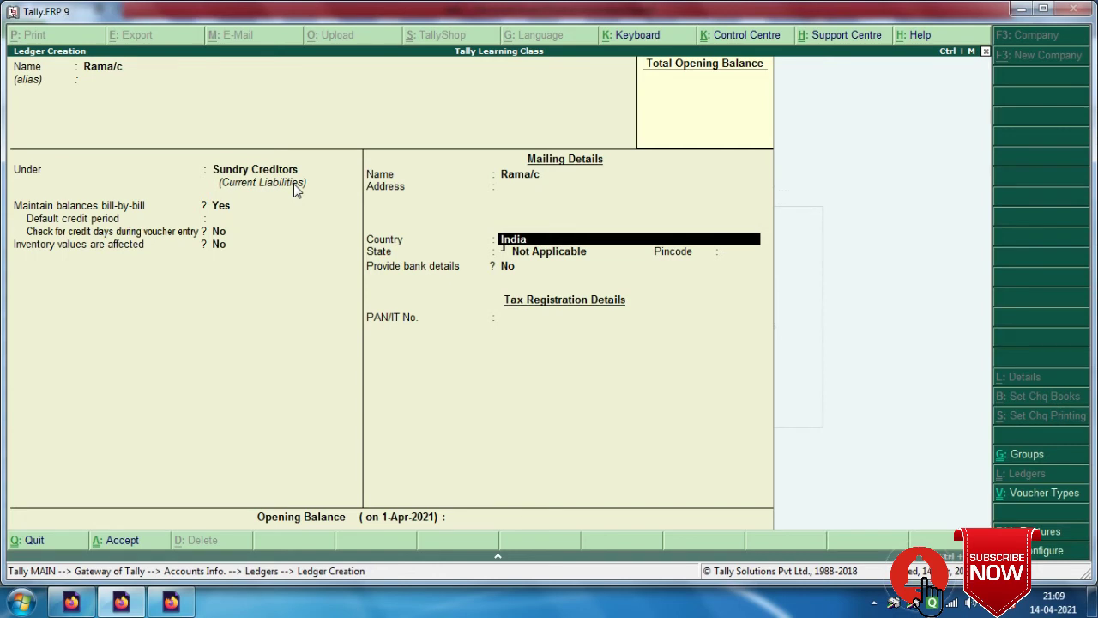
{"action": "key", "text": "Return"}
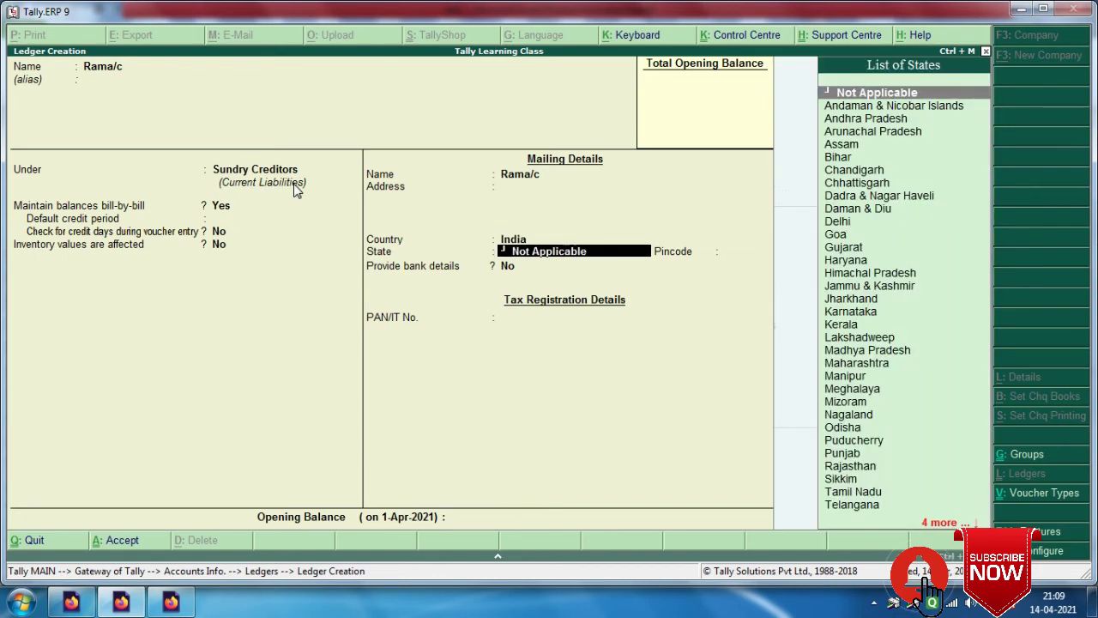
{"action": "key", "text": "Return"}
{"action": "key", "text": "Return"}
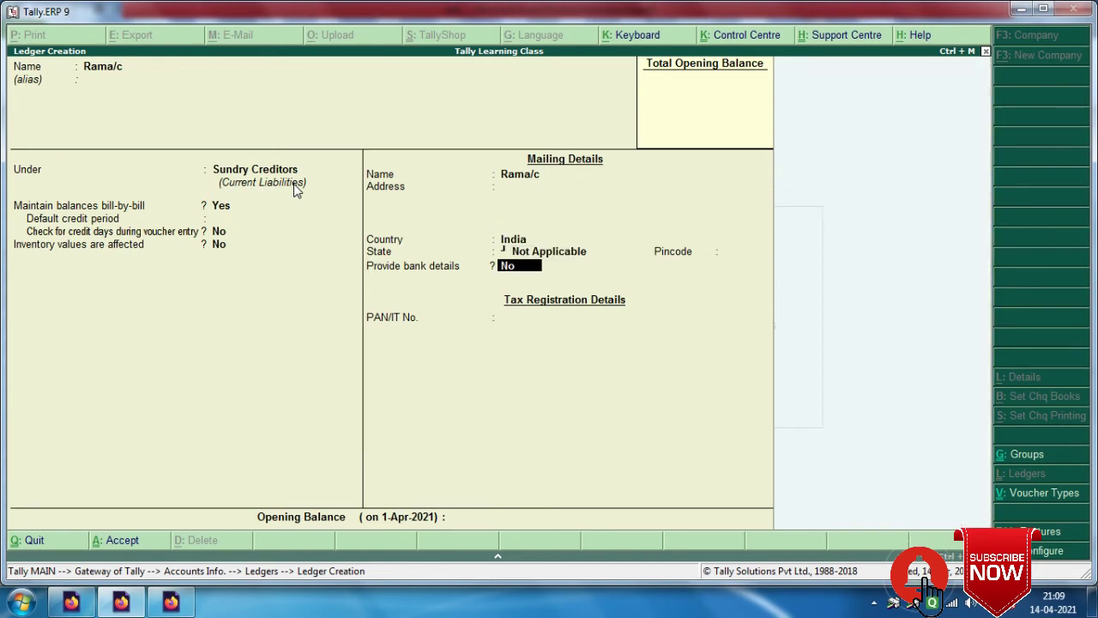
{"action": "key", "text": "Return"}
{"action": "key", "text": "Return"}
{"action": "key", "text": "Return"}
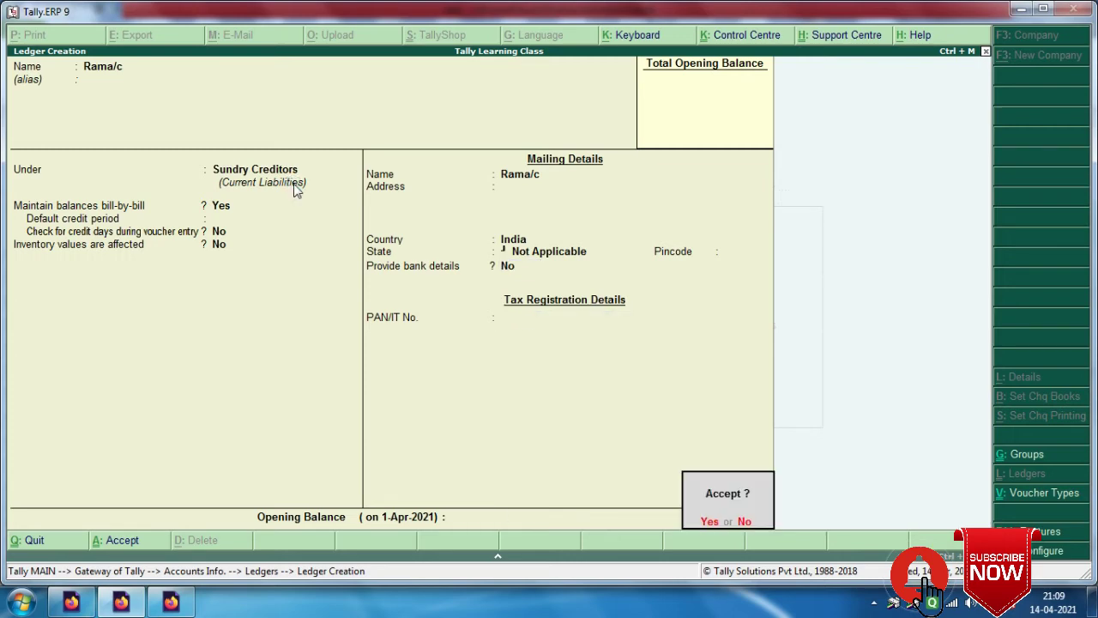
{"action": "key", "text": "Return"}
Check the third ledger in the Excel list and name the new Tally ledger Purchase Account.
{"action": "key", "text": "alt+Tab"}
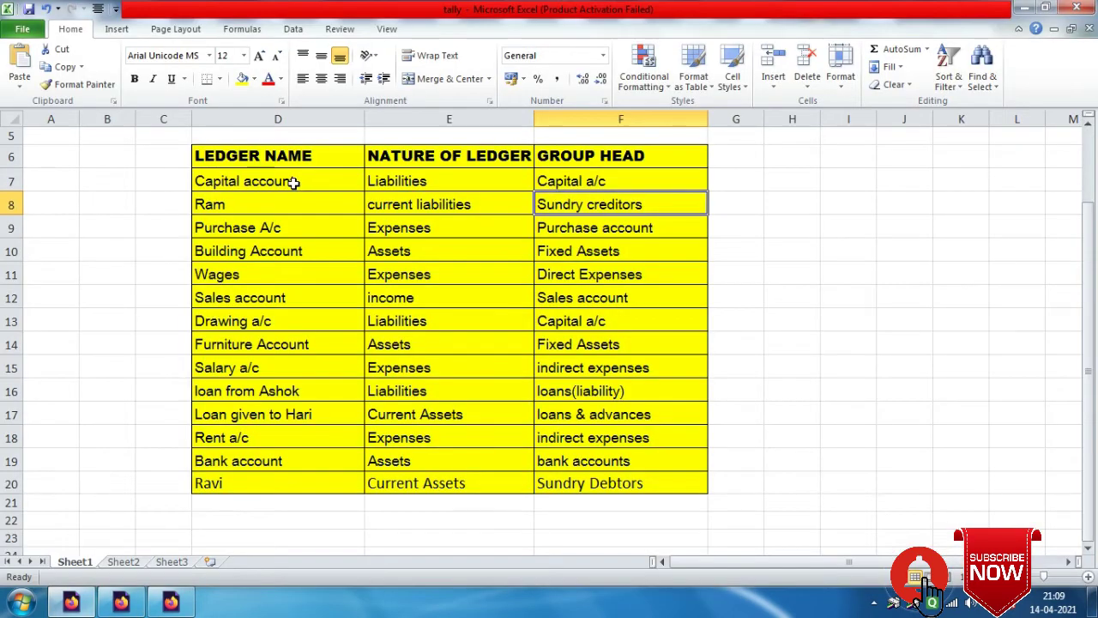
{"action": "left_click", "coordinate": [283, 229]}
{"action": "key", "text": "alt+Tab"}
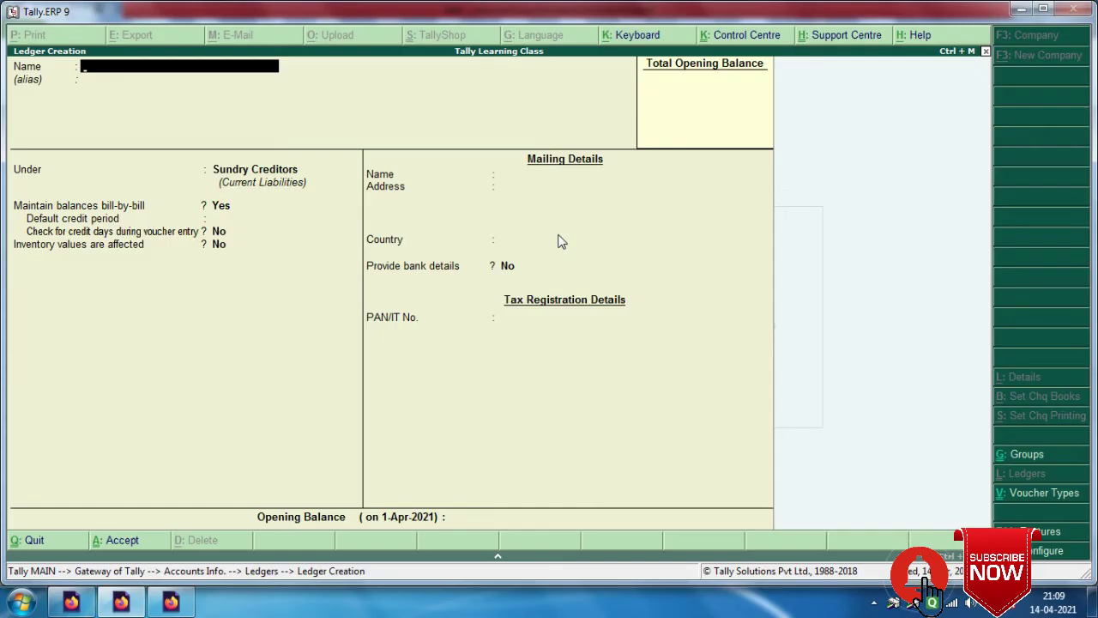
{"action": "type", "text": "Purchase account"}
{"action": "key", "text": "Return"}
{"action": "key", "text": "Return"}
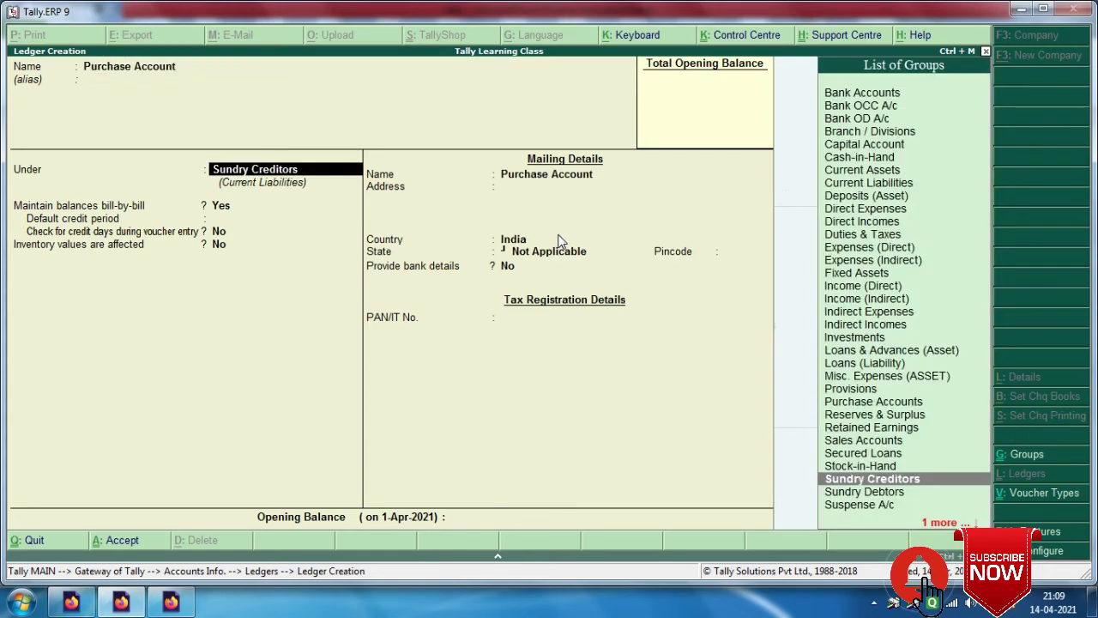
Check the purchase ledger's nature and group head in Excel and place the Tally ledger under Purchase Accounts.
{"action": "key", "text": "alt+Tab"}
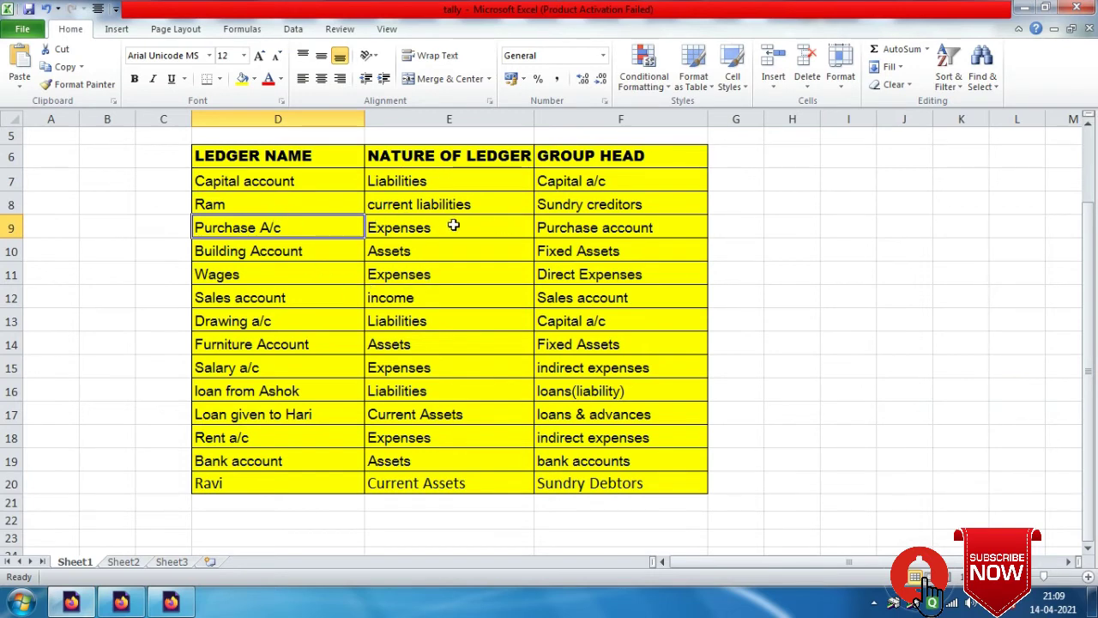
{"action": "left_click", "coordinate": [433, 225]}
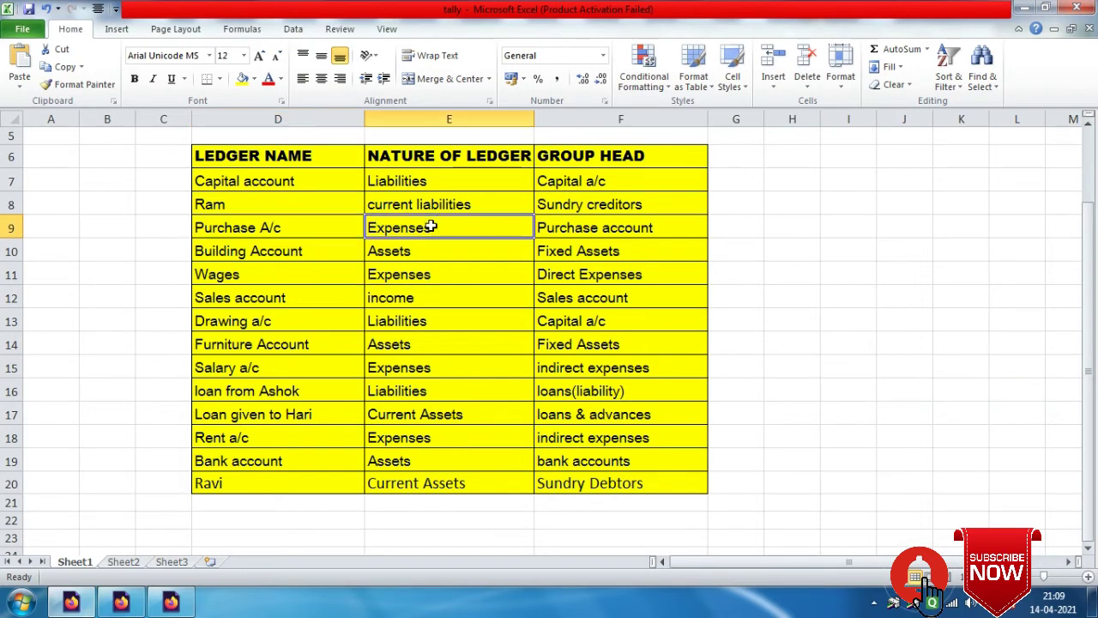
{"action": "left_click", "coordinate": [564, 232]}
{"action": "key", "text": "alt+Tab"}
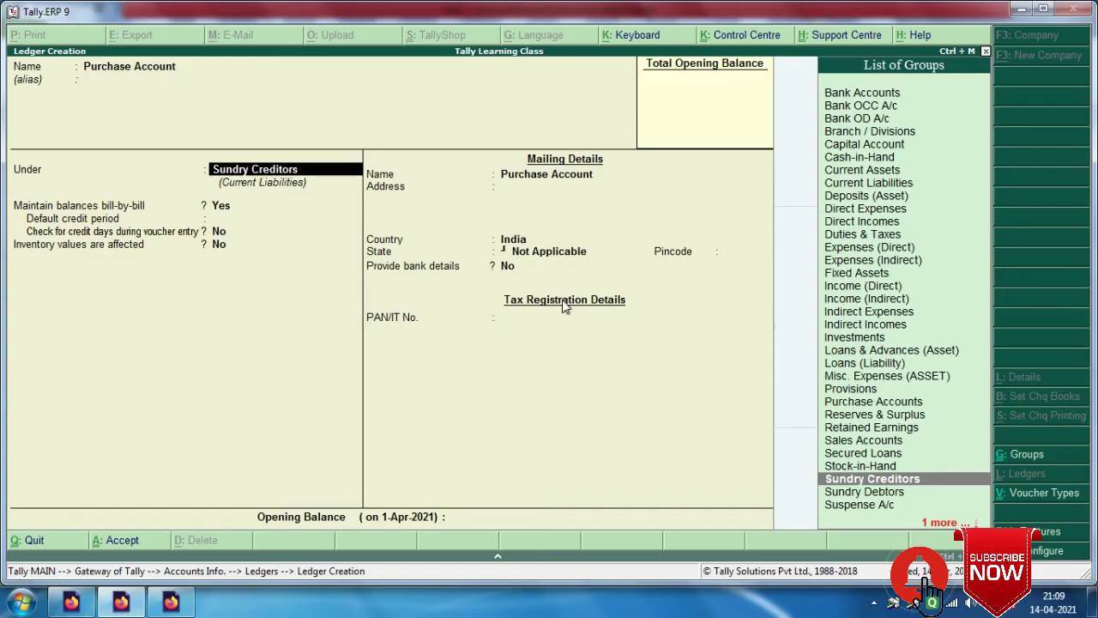
{"action": "type", "text": "P"}
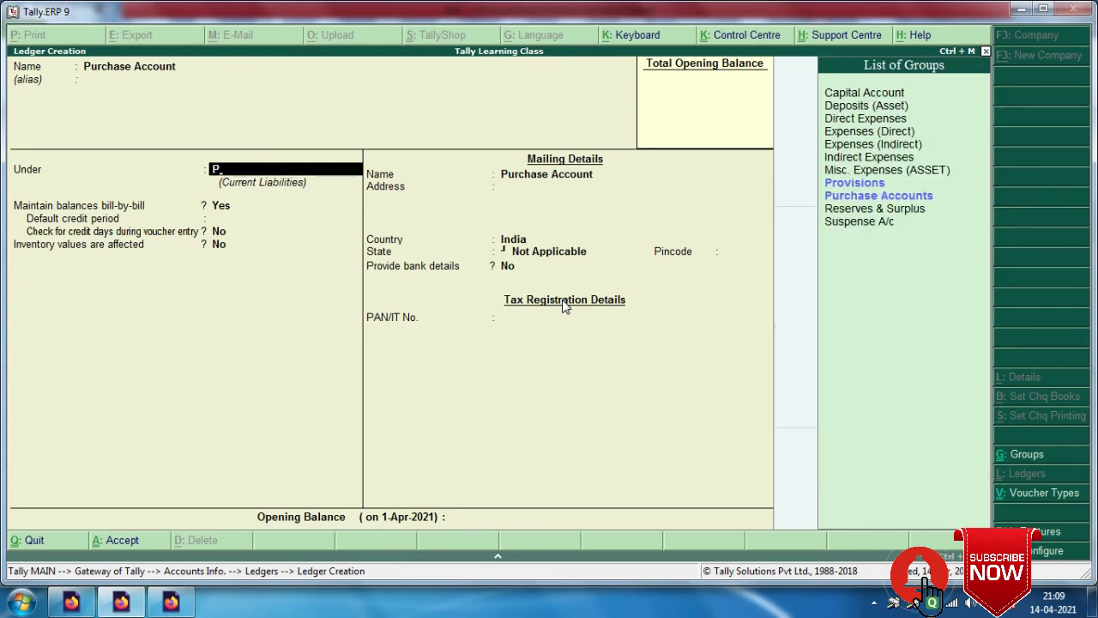
{"action": "left_click", "coordinate": [848, 200]}
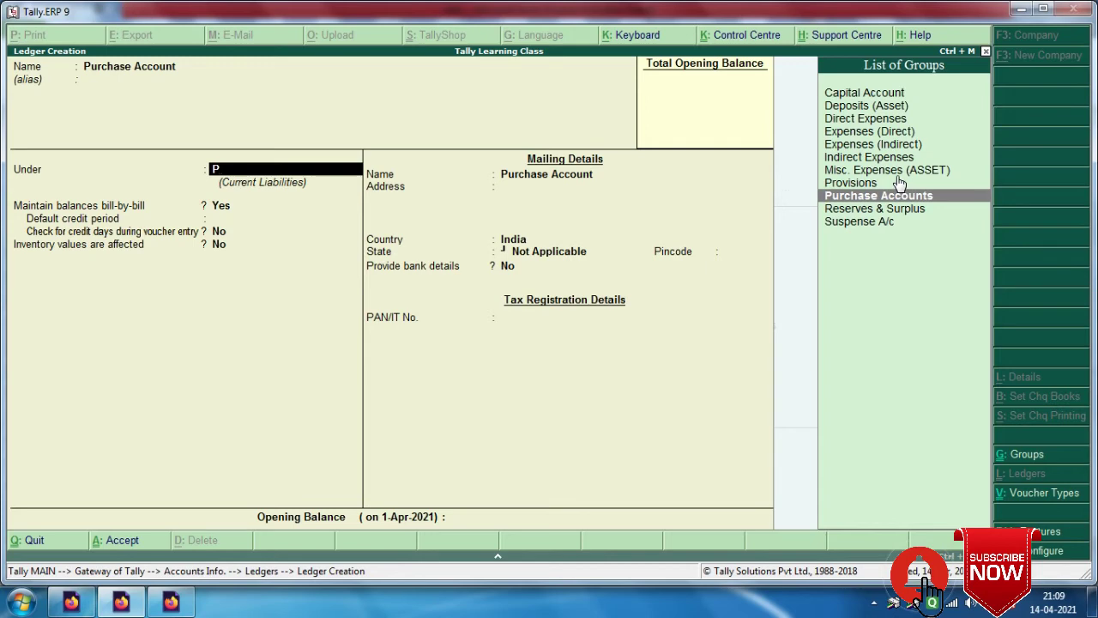
{"action": "key", "text": "Return"}
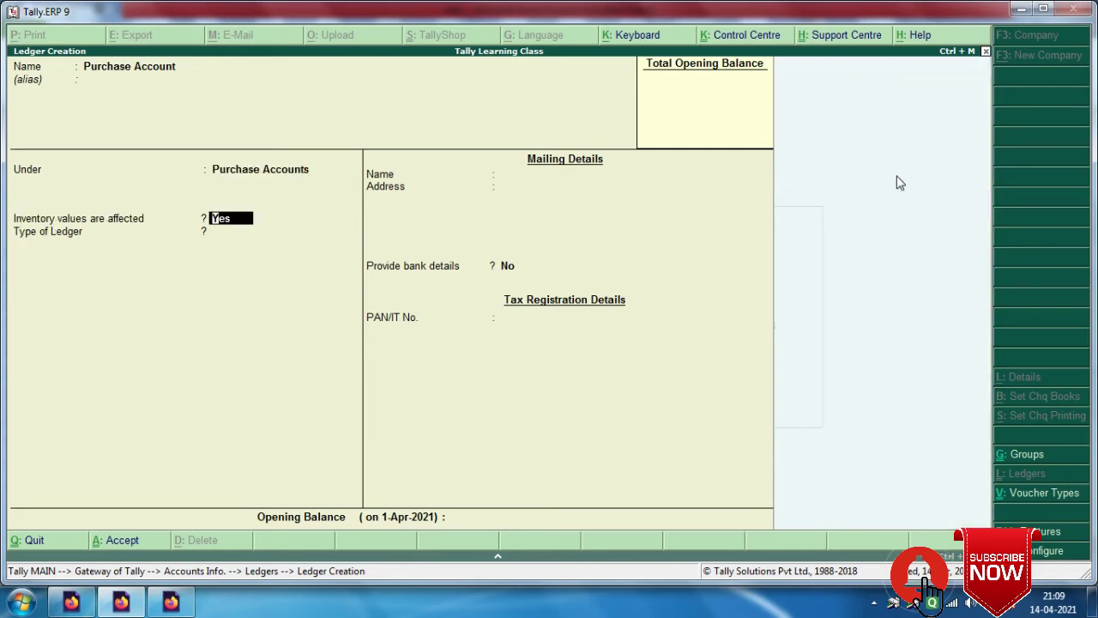
Keep inventory values affected at Yes and the ledger type at Not Applicable, and save the Purchase Account ledger.
{"action": "key", "text": "Return"}
{"action": "key", "text": "Return"}
{"action": "key", "text": "Return"}
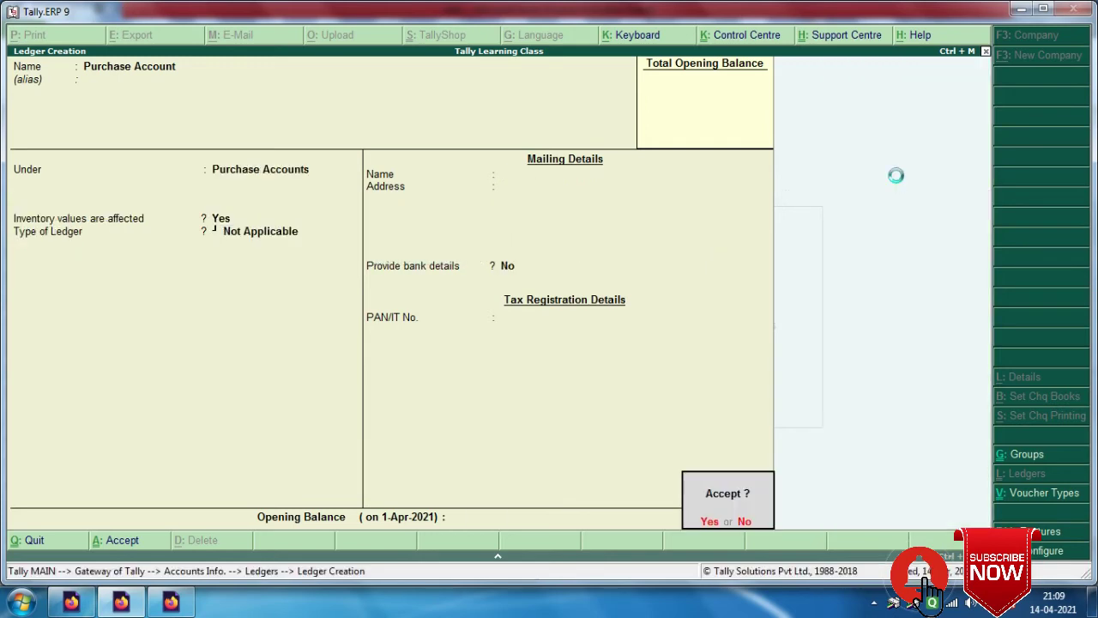
Check the fourth ledger in the Excel list and name the new Tally ledger Building.
{"action": "key", "text": "alt+Tab"}
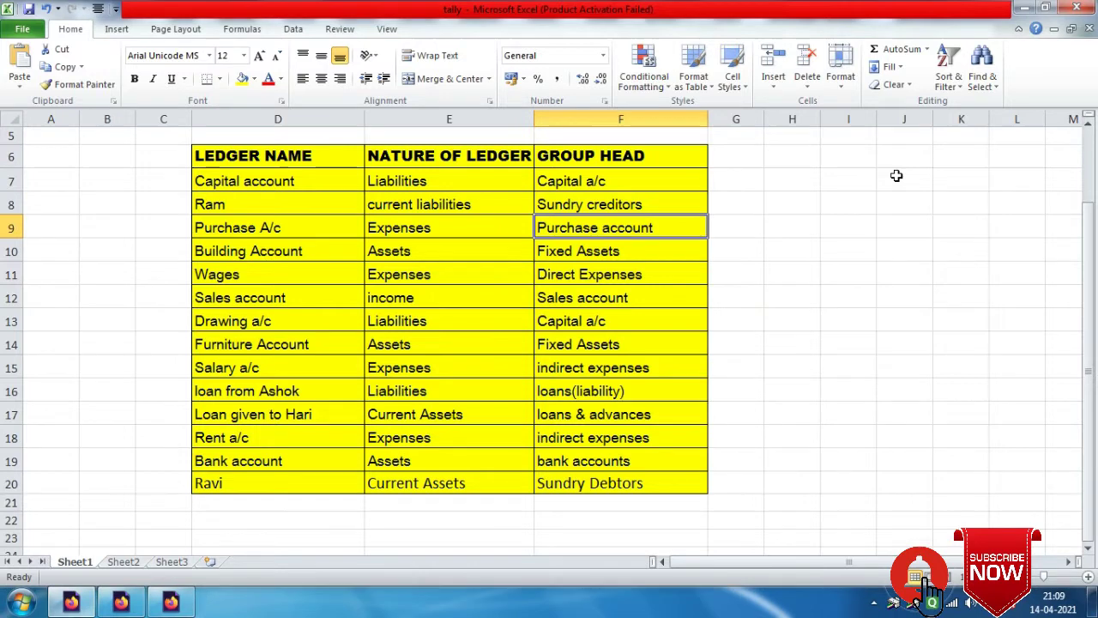
{"action": "left_click", "coordinate": [240, 249]}
{"action": "key", "text": "alt+Tab"}
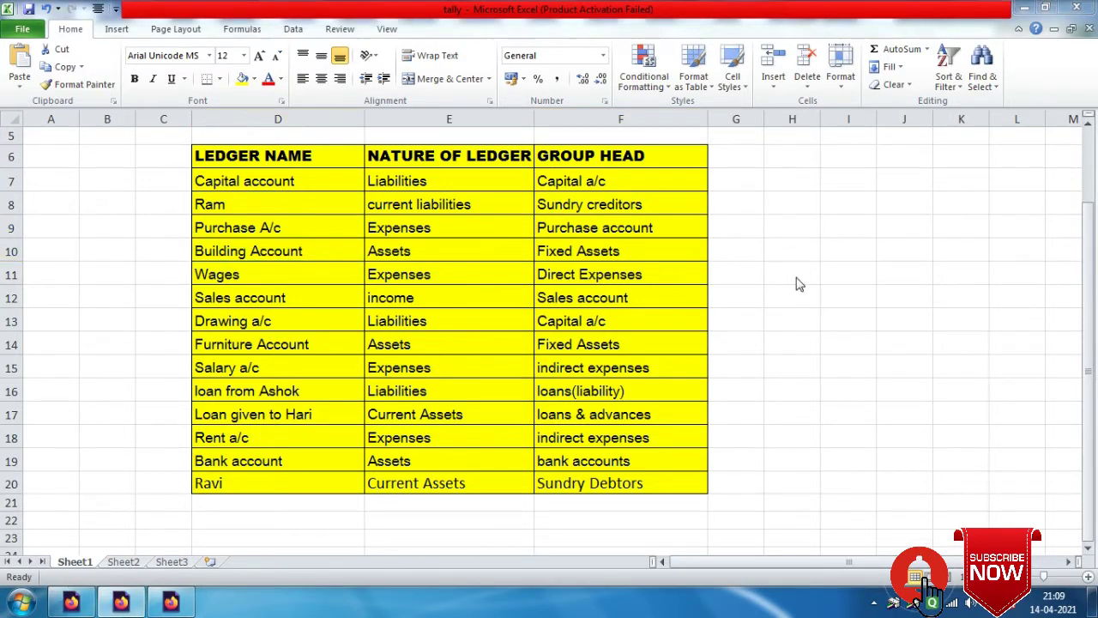
{"action": "type", "text": "Buil"}
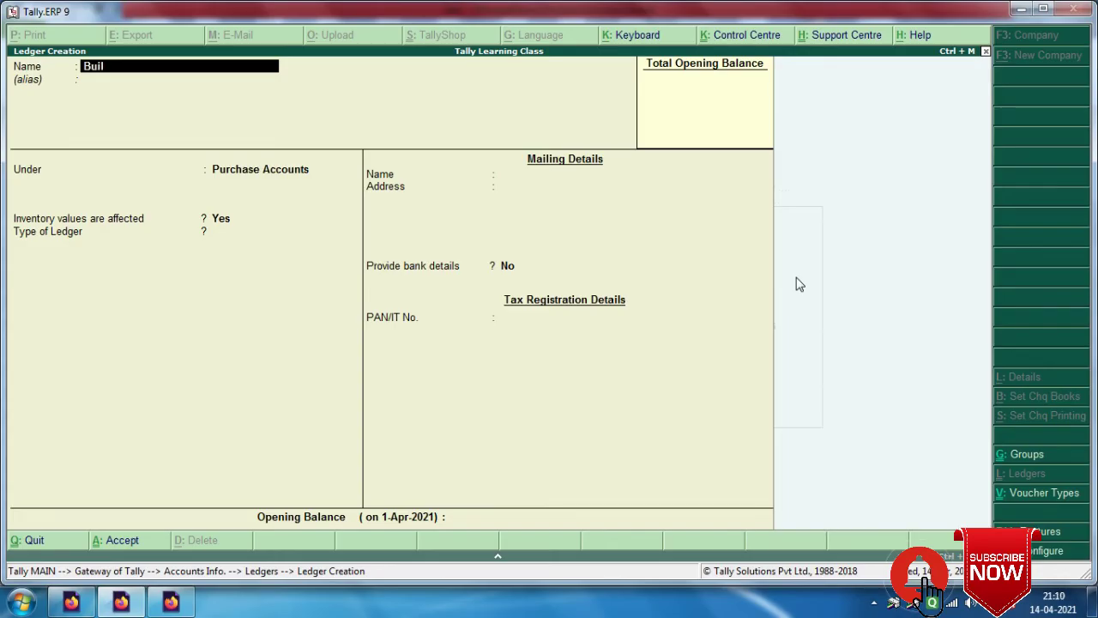
{"action": "type", "text": "ding Assets"}
{"action": "key", "text": "BackSpace"}
{"action": "key", "text": "BackSpace"}
{"action": "key", "text": "BackSpace"}
{"action": "key", "text": "BackSpace"}
{"action": "key", "text": "BackSpace"}
{"action": "key", "text": "BackSpace"}
{"action": "type", "text": "a"}
{"action": "key", "text": "BackSpace"}
{"action": "key", "text": "BackSpace"}
{"action": "key", "text": "Return"}
{"action": "key", "text": "Return"}
Check the building ledger's nature and group head in Excel and place the Tally ledger under Fixed Assets.
{"action": "key", "text": "alt+Tab"}
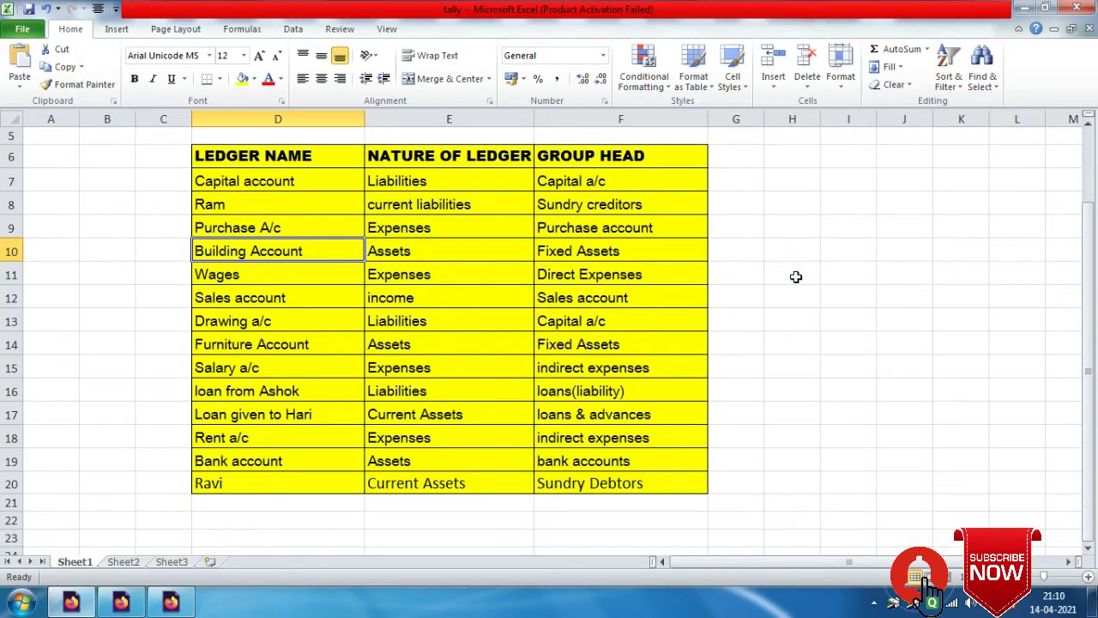
{"action": "left_click", "coordinate": [484, 257]}
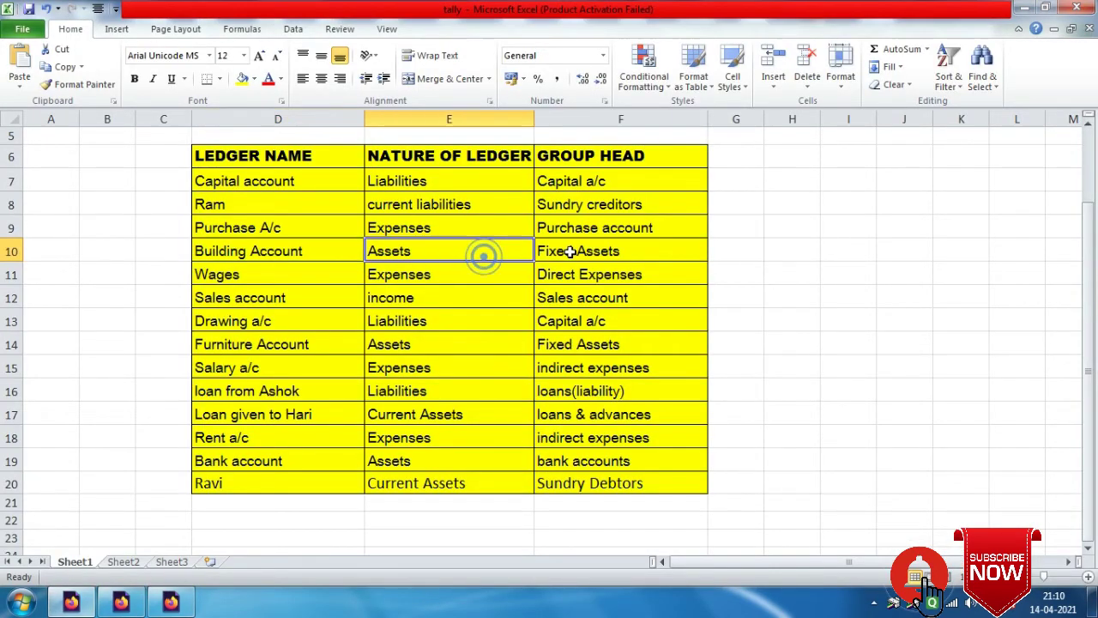
{"action": "left_click", "coordinate": [575, 254]}
{"action": "key", "text": "alt+Tab"}
{"action": "type", "text": "F"}
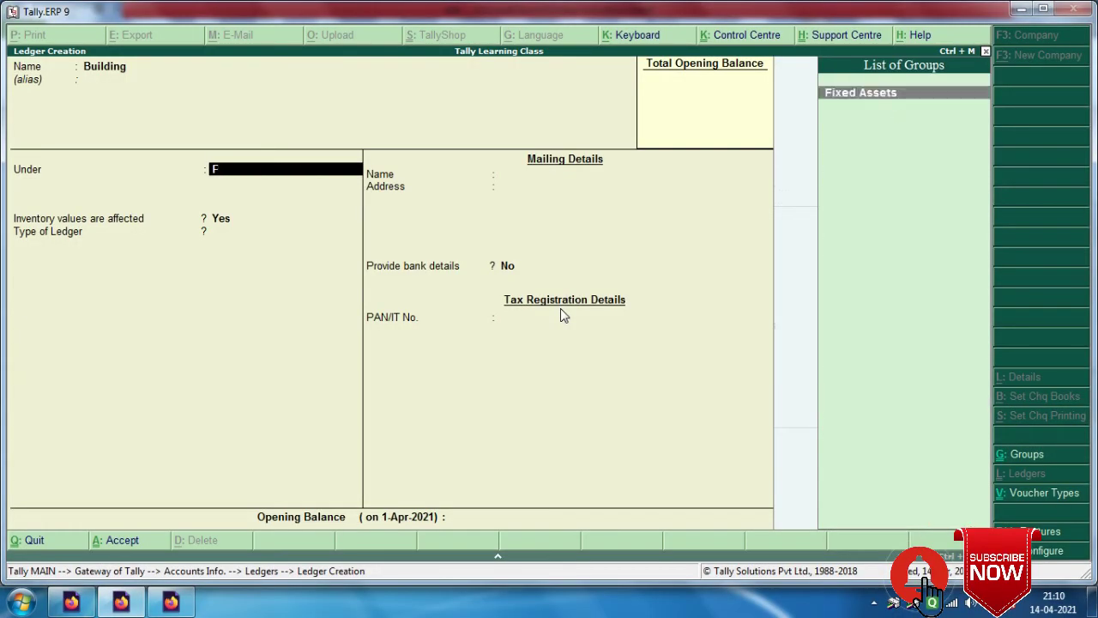
{"action": "type", "text": "ixed"}
{"action": "key", "text": "Return"}
Keep the default inventory, mailing, bank and tax details, leave the opening balance empty and save the Building ledger.
{"action": "key", "text": "Return"}
{"action": "key", "text": "Return"}
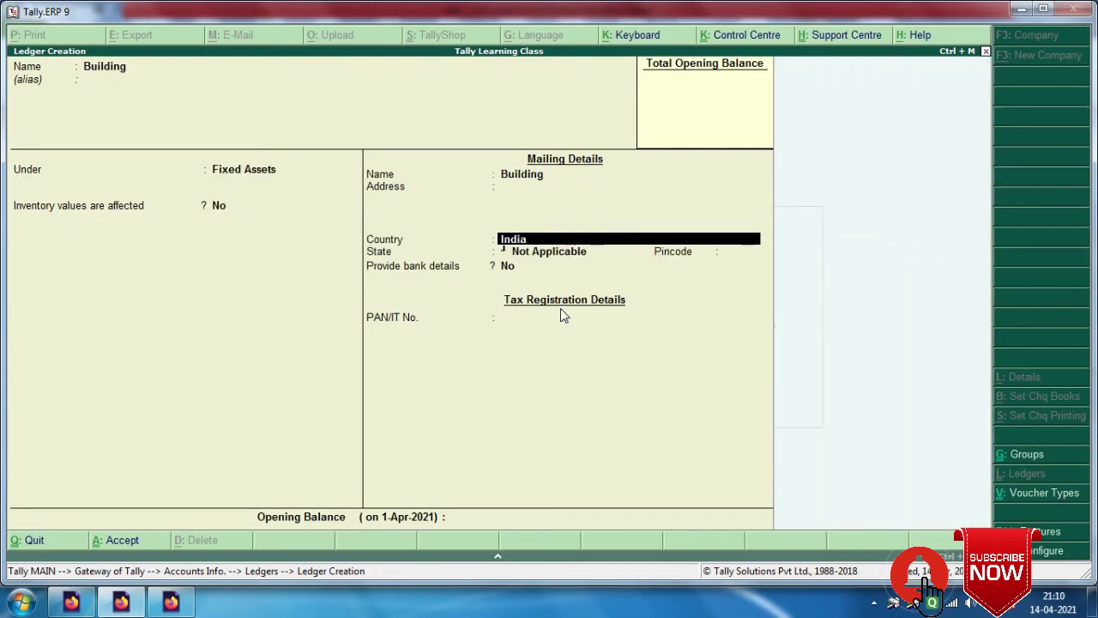
{"action": "key", "text": "Return"}
{"action": "key", "text": "Return"}
{"action": "key", "text": "Return"}
{"action": "key", "text": "Return"}
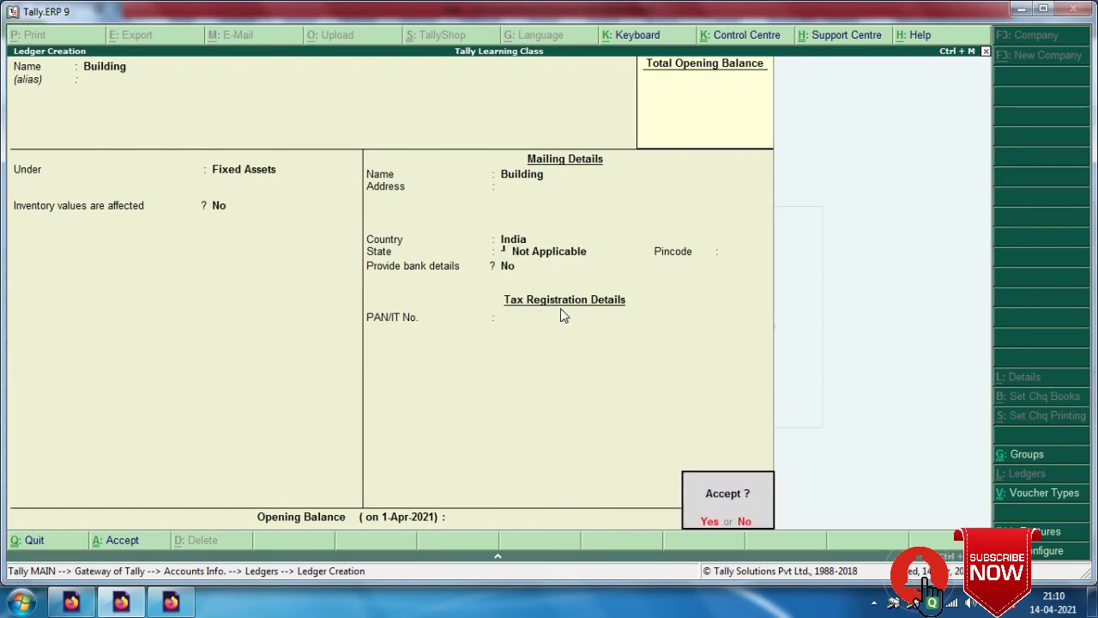
{"action": "key", "text": "Return"}
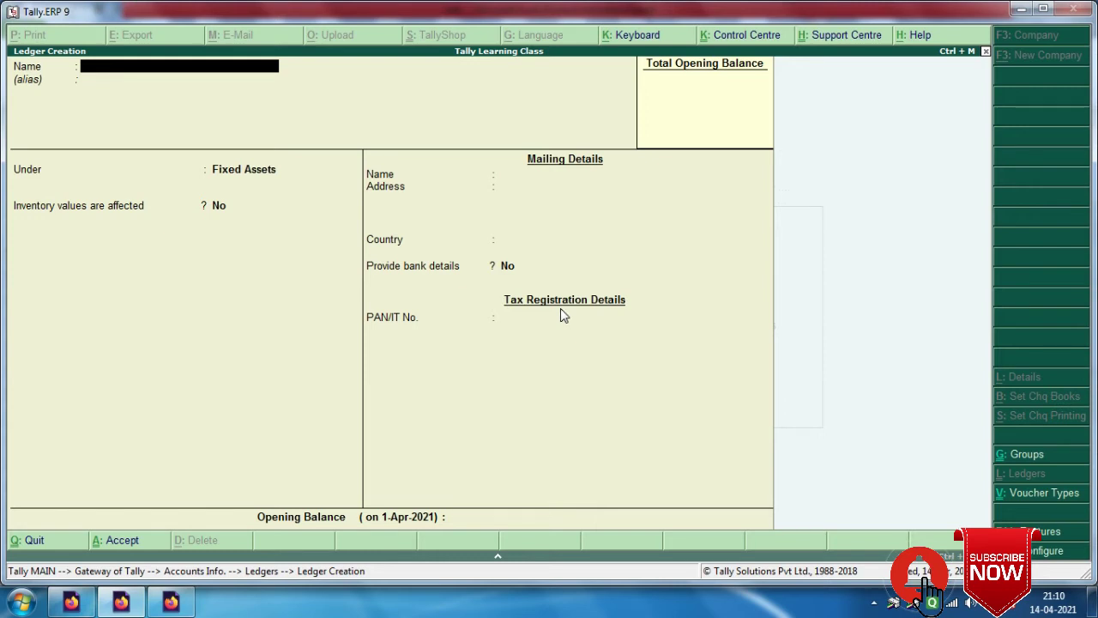
Leave the blank ledger creation form without saving and open the list of single ledgers for display.
{"action": "key", "text": "Escape"}
{"action": "key", "text": "Return"}
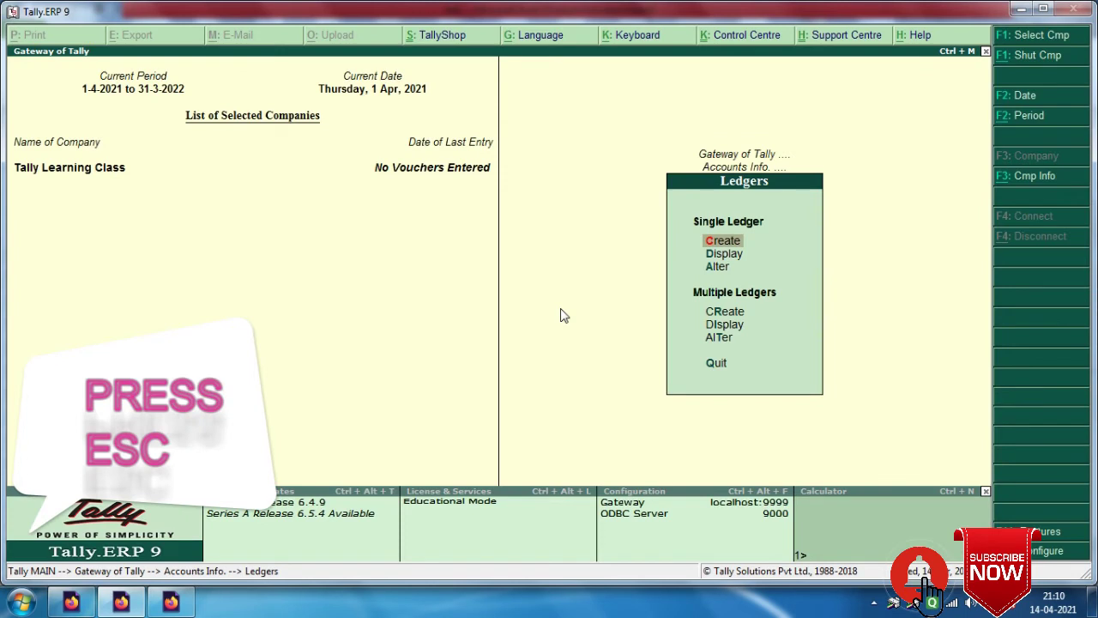
{"action": "key", "text": "Down"}
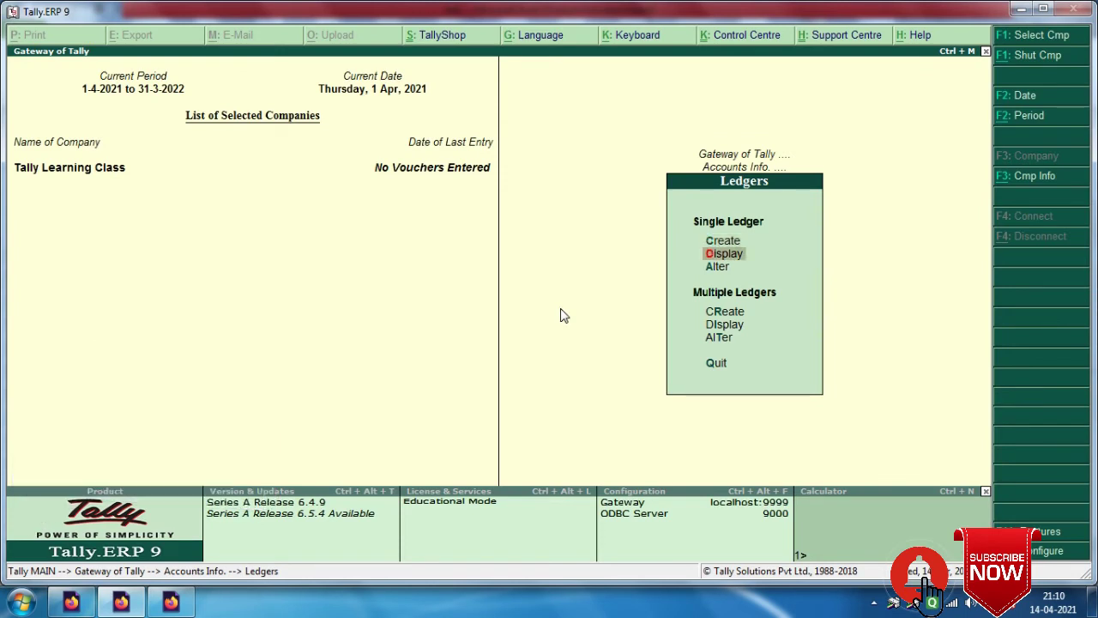
{"action": "key", "text": "Return"}
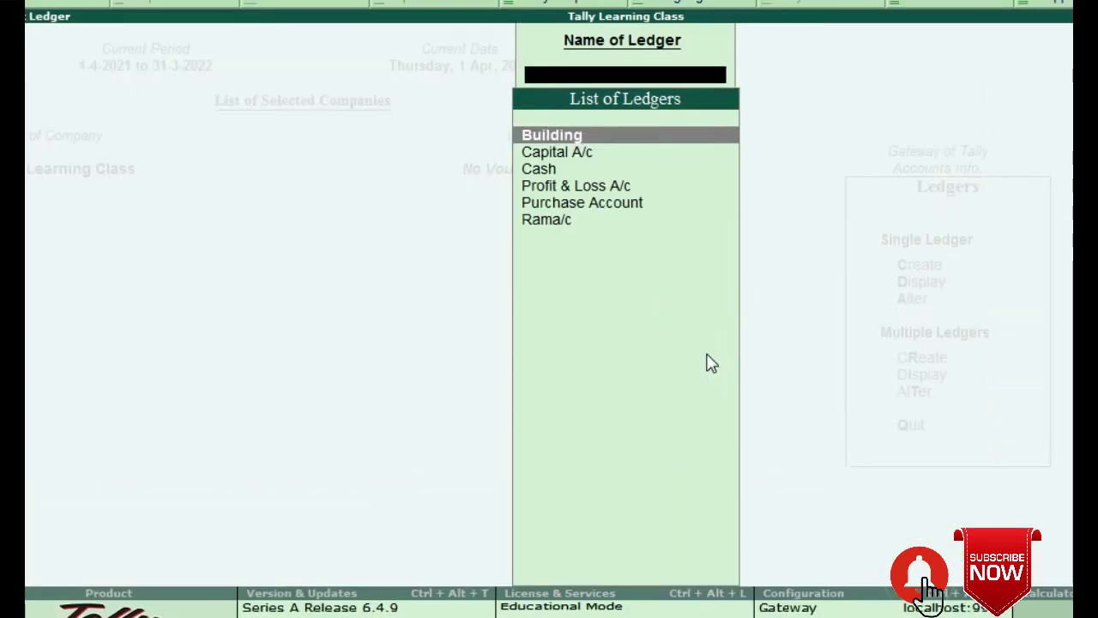
Review the created ledgers and the default Cash and Profit & Loss A/c ledgers in the list, and return to the Gateway of Tally.
{"action": "key", "text": "Down"}
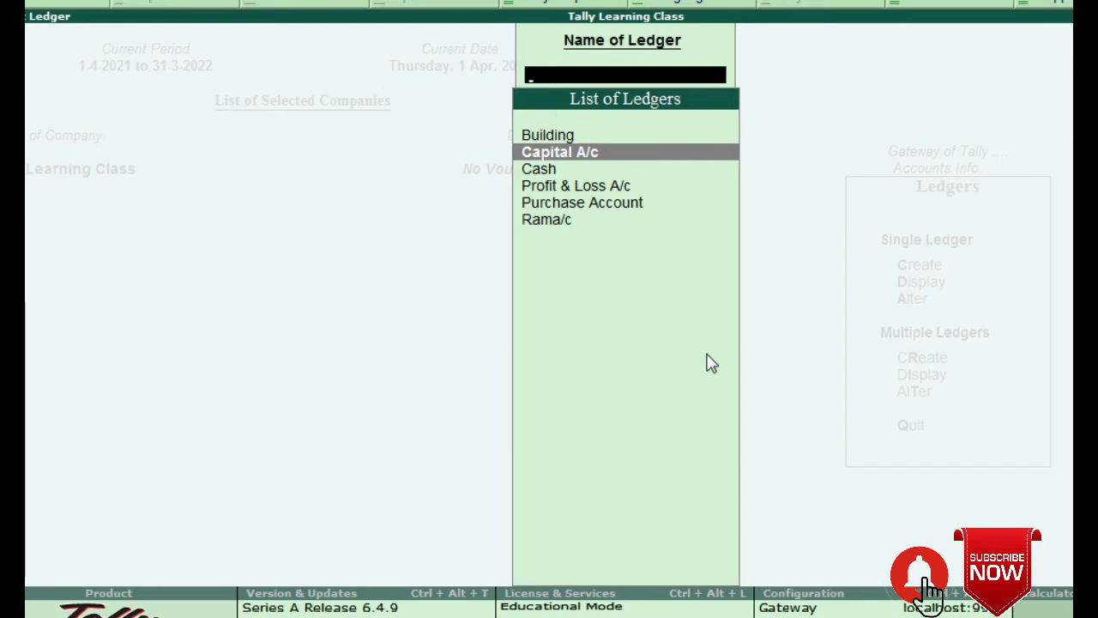
{"action": "key", "text": "Down"}
{"action": "key", "text": "Down"}
{"action": "key", "text": "Down"}
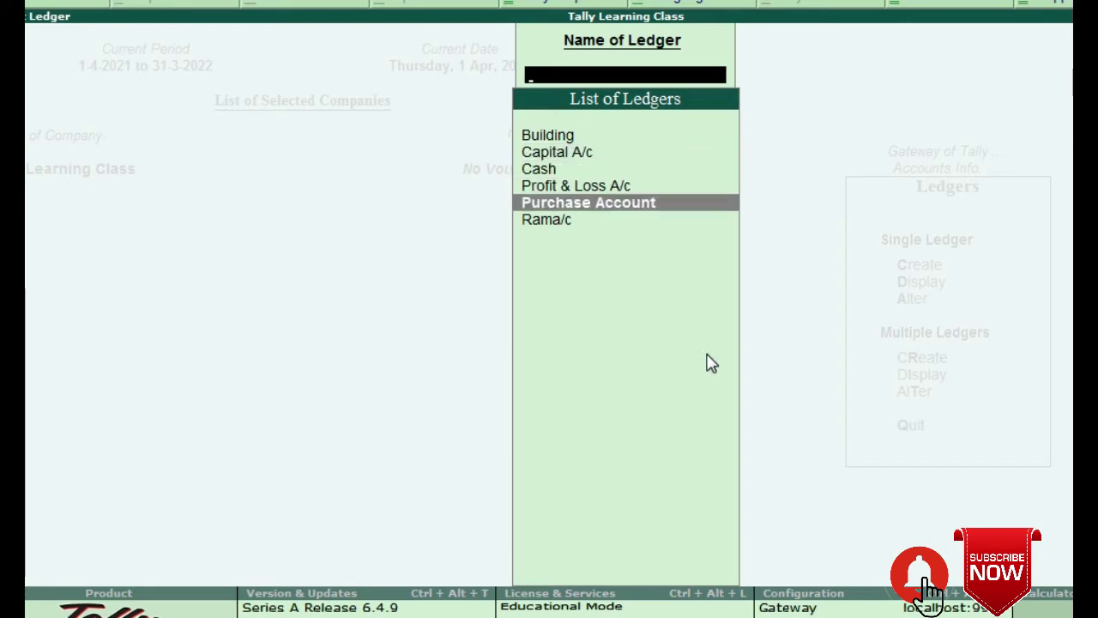
{"action": "key", "text": "Down"}
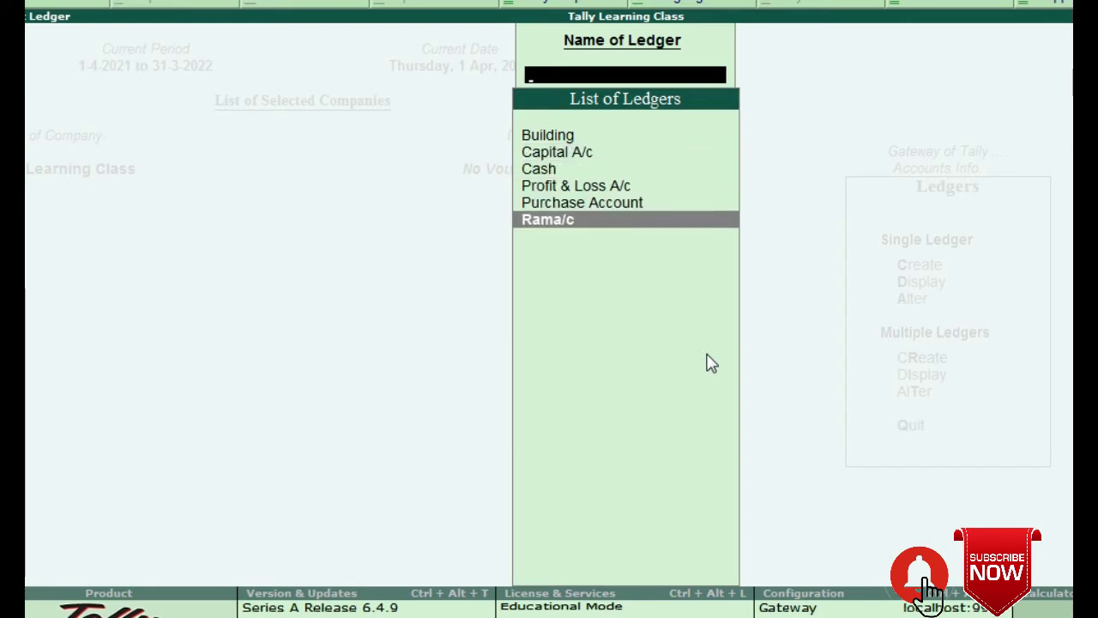
{"action": "key", "text": "Up"}
{"action": "key", "text": "Up"}
{"action": "key", "text": "Up"}
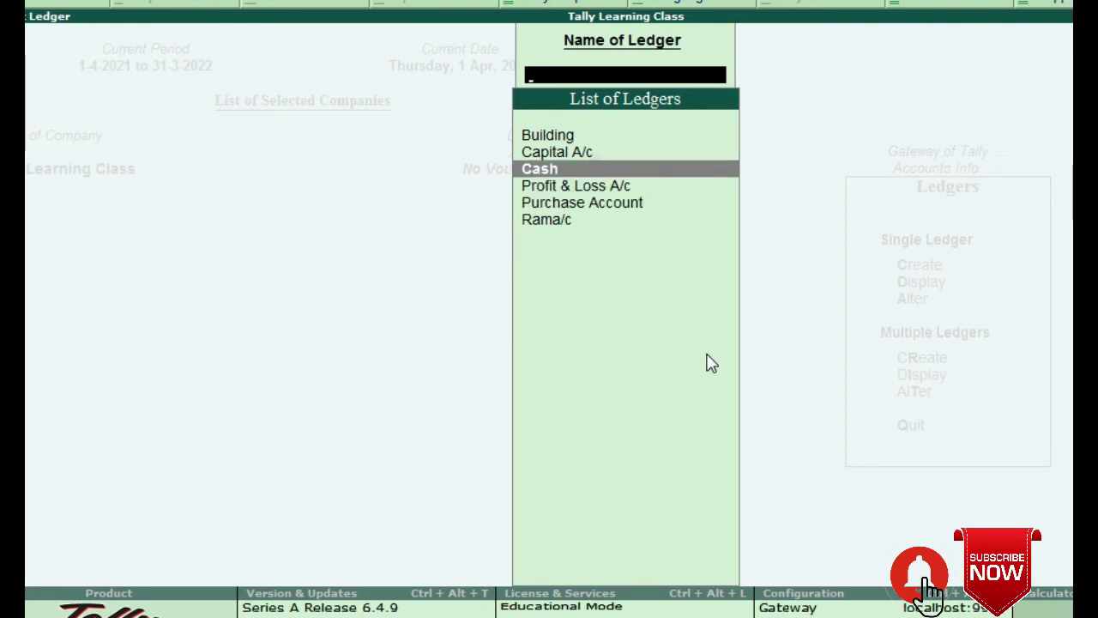
{"action": "key", "text": "Down"}
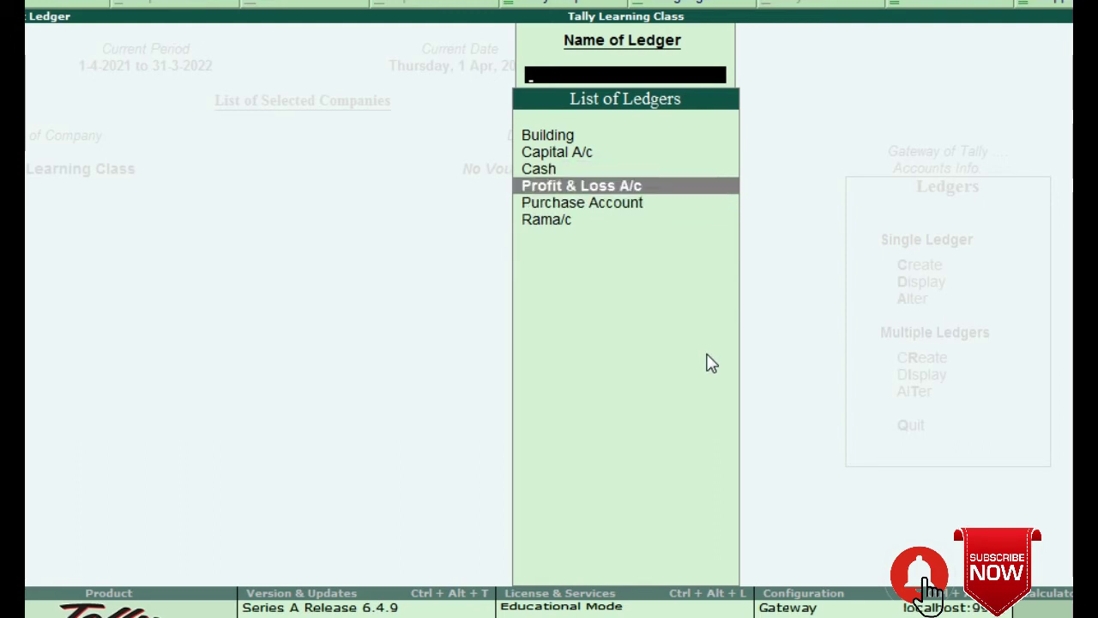
{"action": "key", "text": "Up"}
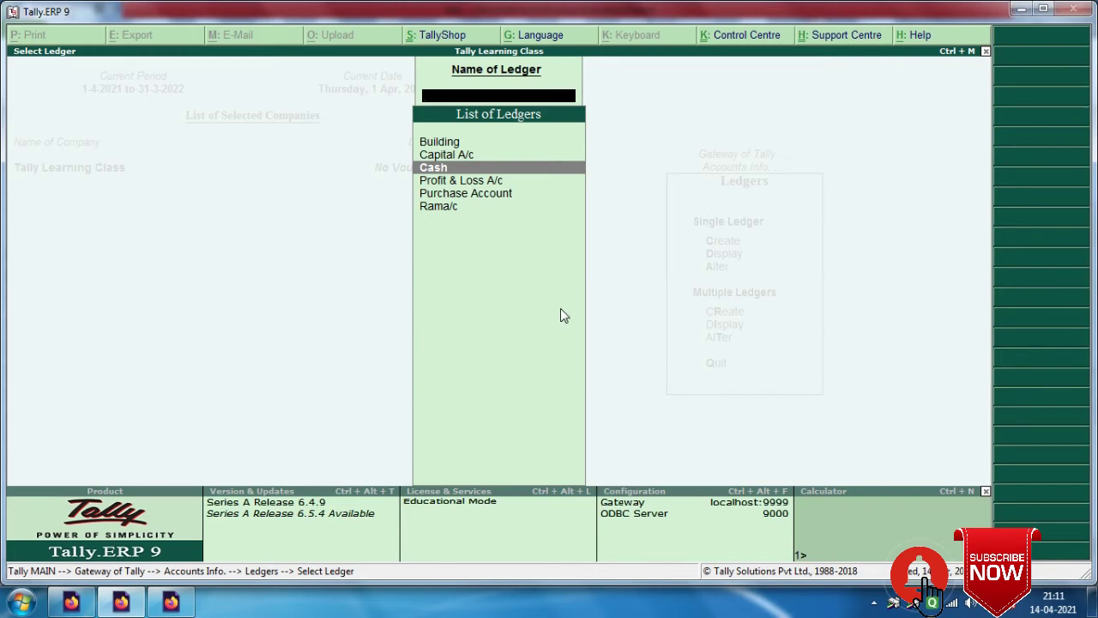
{"action": "key", "text": "Escape"}
{"action": "key", "text": "Escape"}
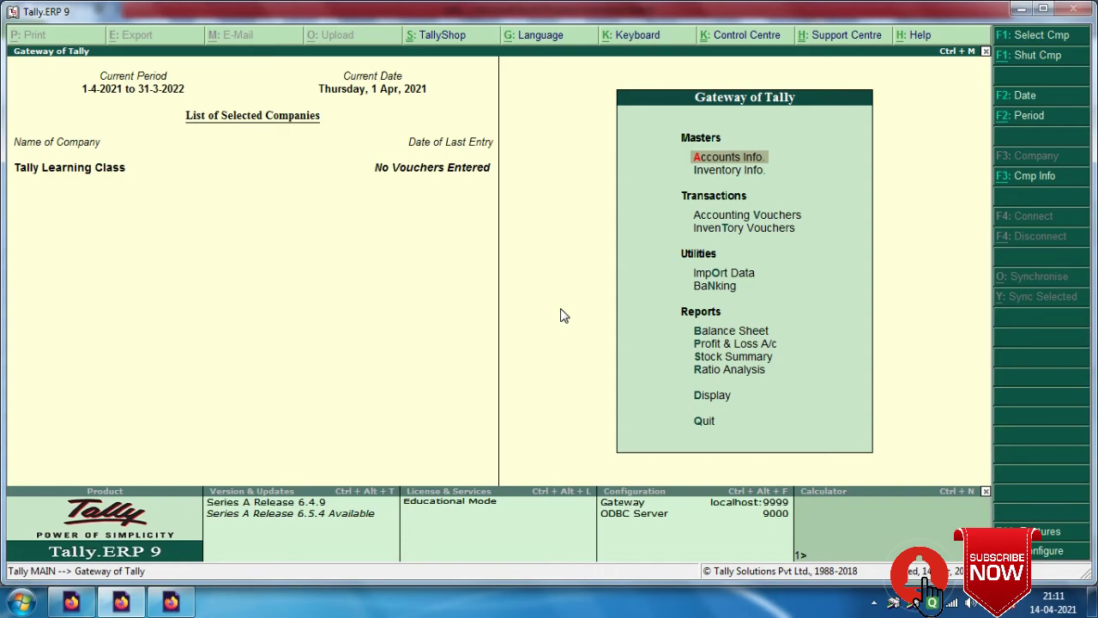
Switch to the Excel list and check the fifth ledger's name and group head, closing the Windows color scheme prompt.
{"action": "key", "text": "alt+Tab"}
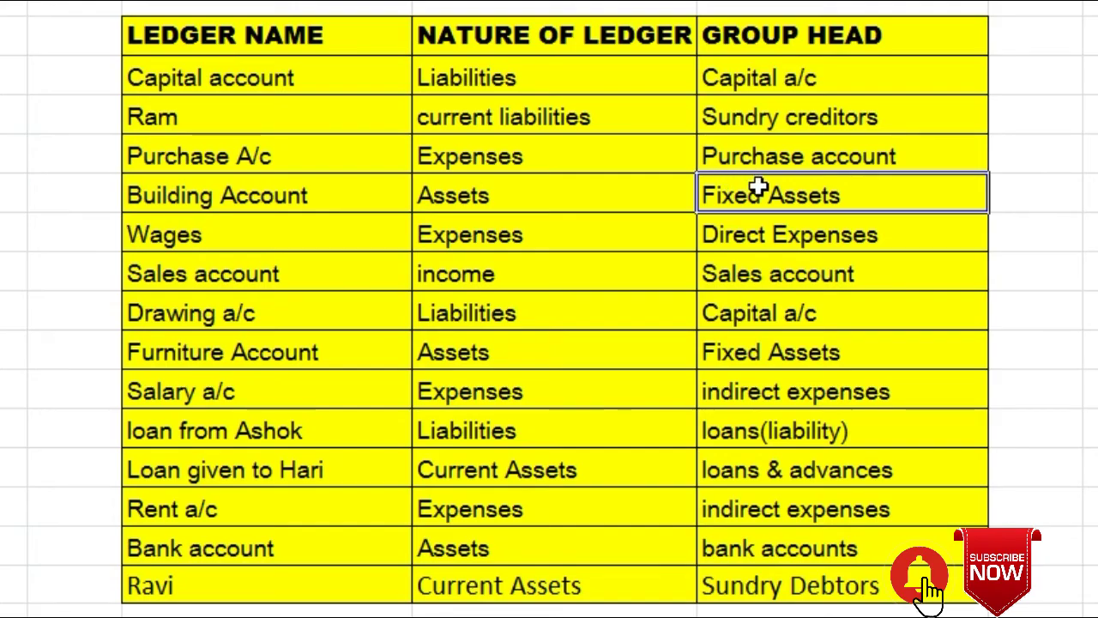
{"action": "left_click", "coordinate": [257, 246]}
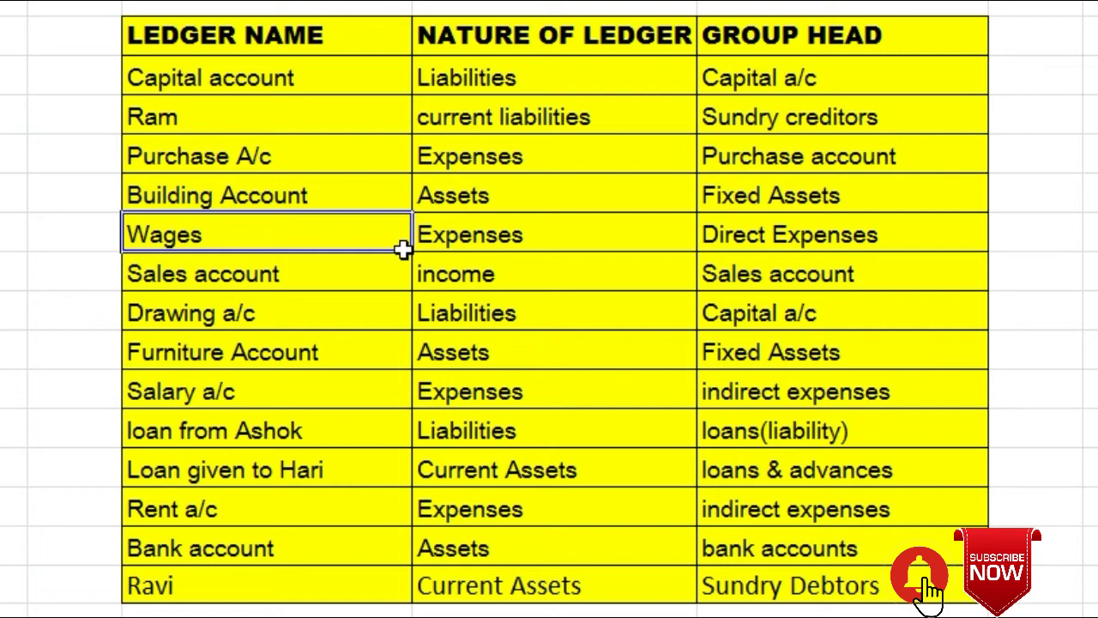
{"action": "left_click", "coordinate": [748, 239]}
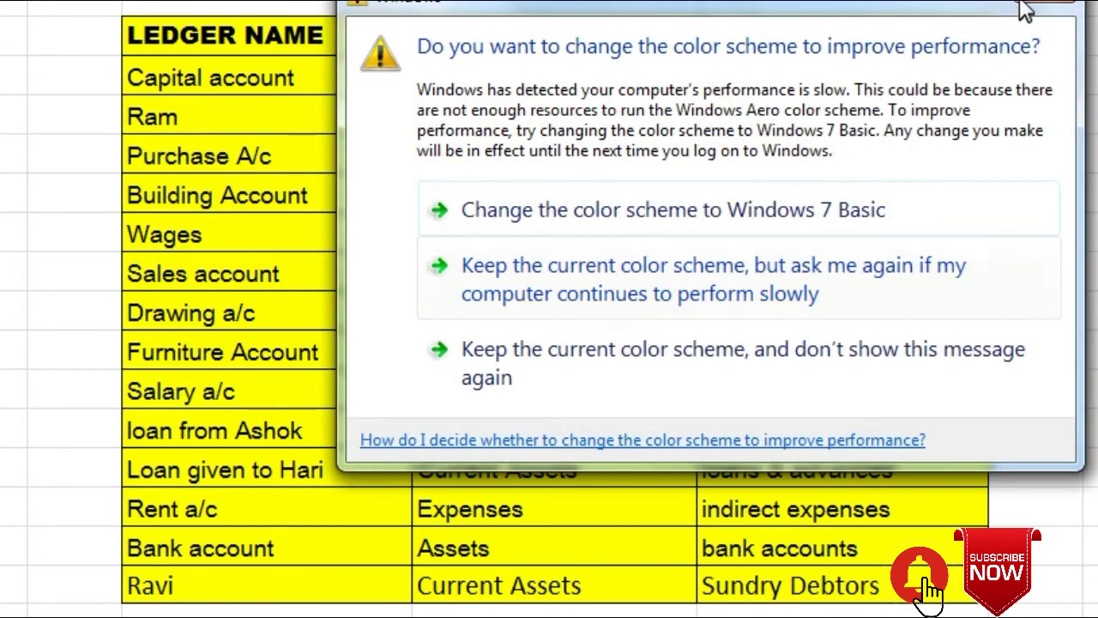
{"action": "left_click", "coordinate": [1027, 8]}
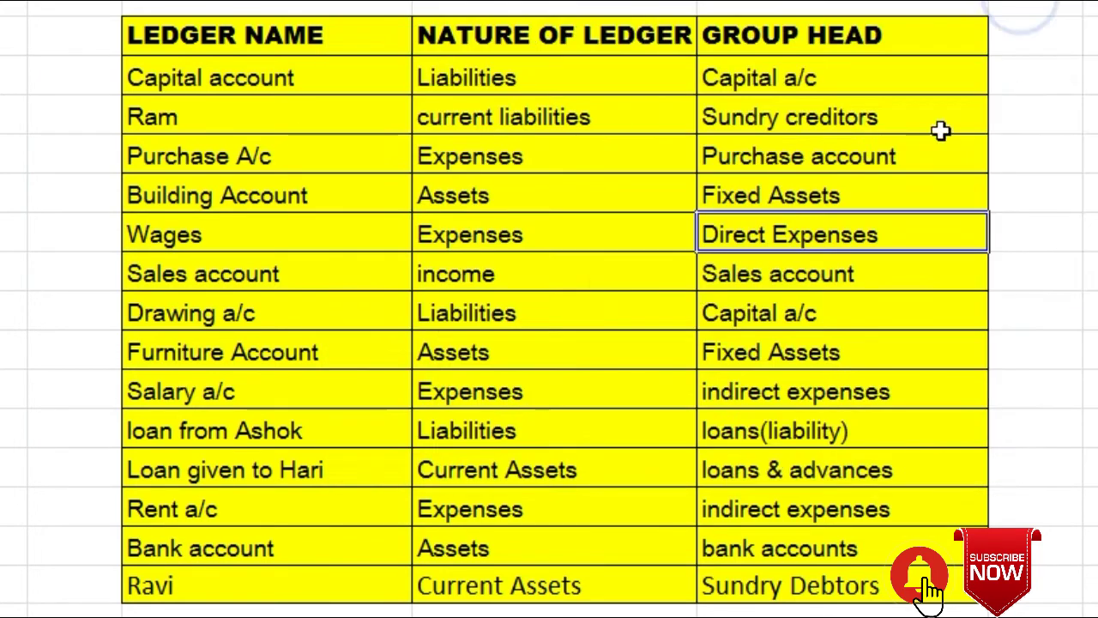